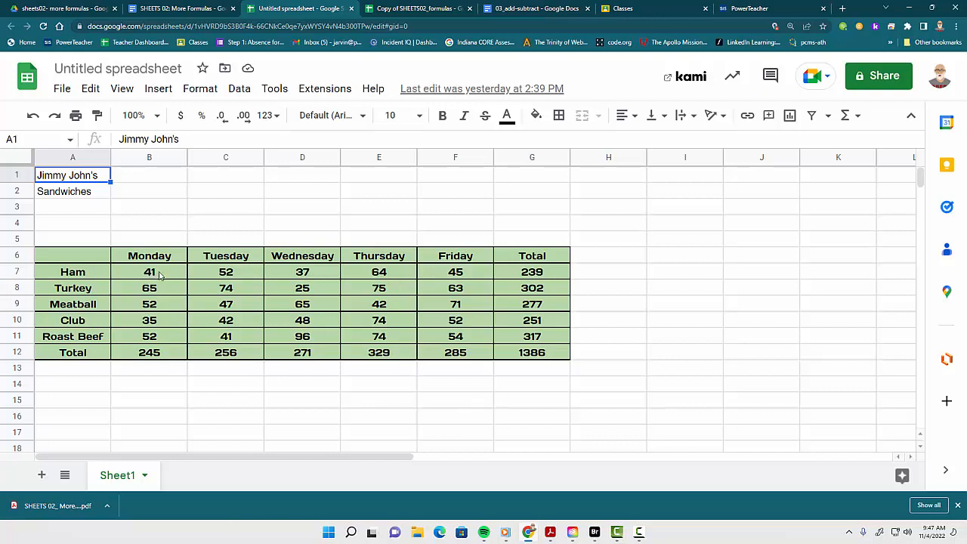
Step: Review the Ham row's weekday values and the sandwich totals in column G, and switch to the Copy of SHEETS02_formulas spreadsheet
{"action": "left_click_drag", "start_coordinate": [150, 273], "coordinate": [469, 274]}
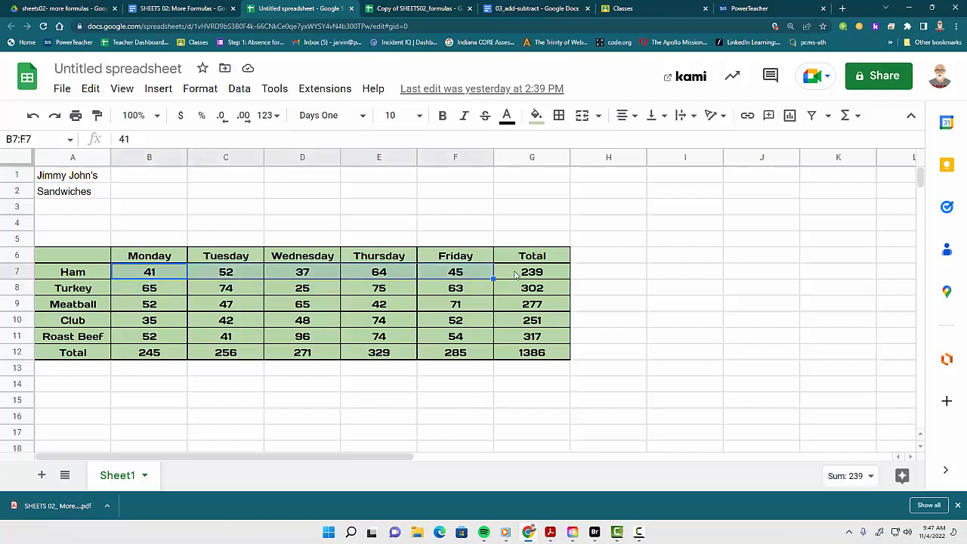
{"action": "left_click_drag", "start_coordinate": [550, 272], "coordinate": [543, 341]}
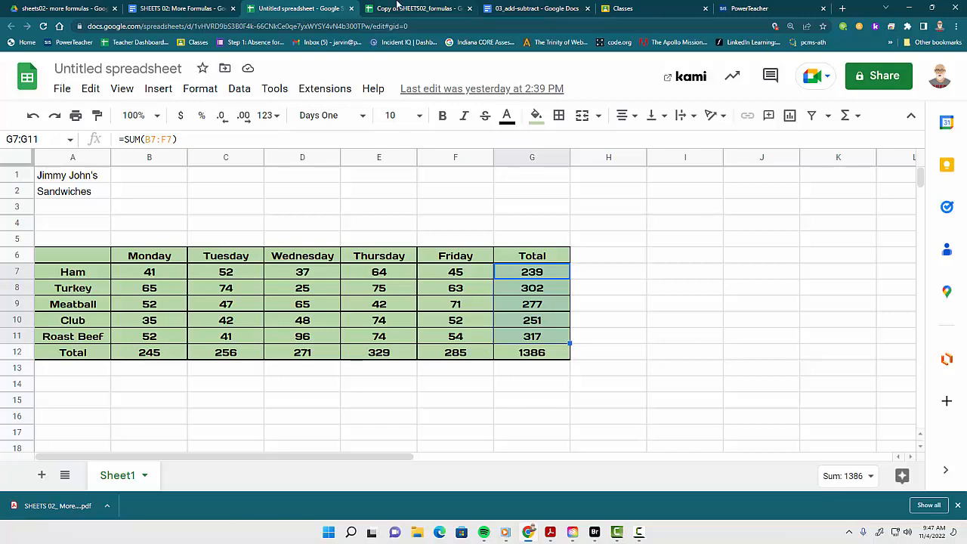
{"action": "left_click", "coordinate": [400, 6]}
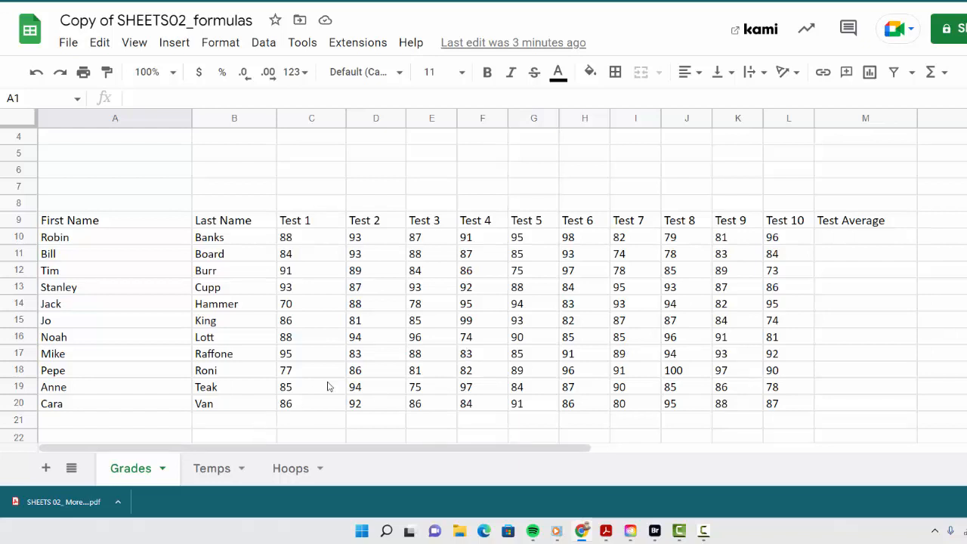
Step: Look over the Temps and Hoops sheets and return to the Grades sheet
{"action": "left_click", "coordinate": [211, 473]}
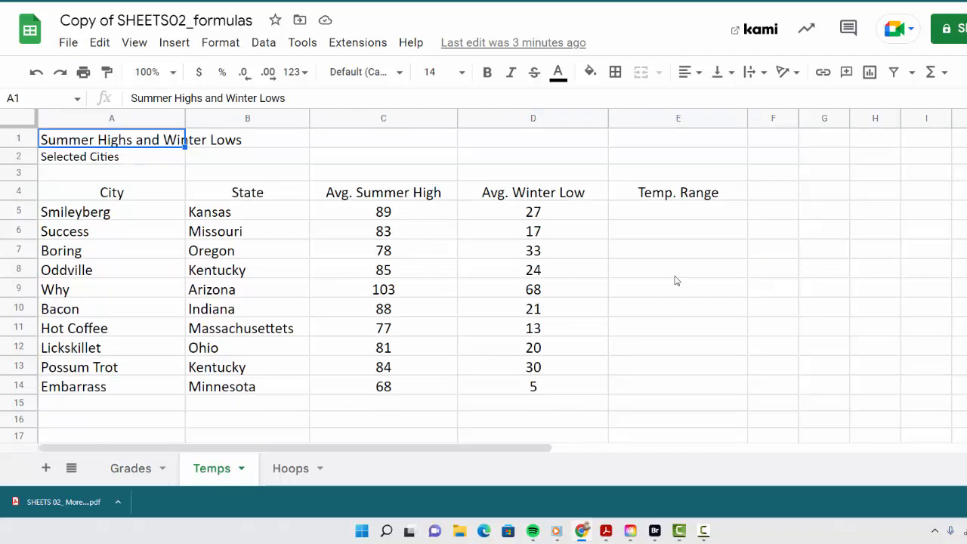
{"action": "left_click", "coordinate": [291, 473]}
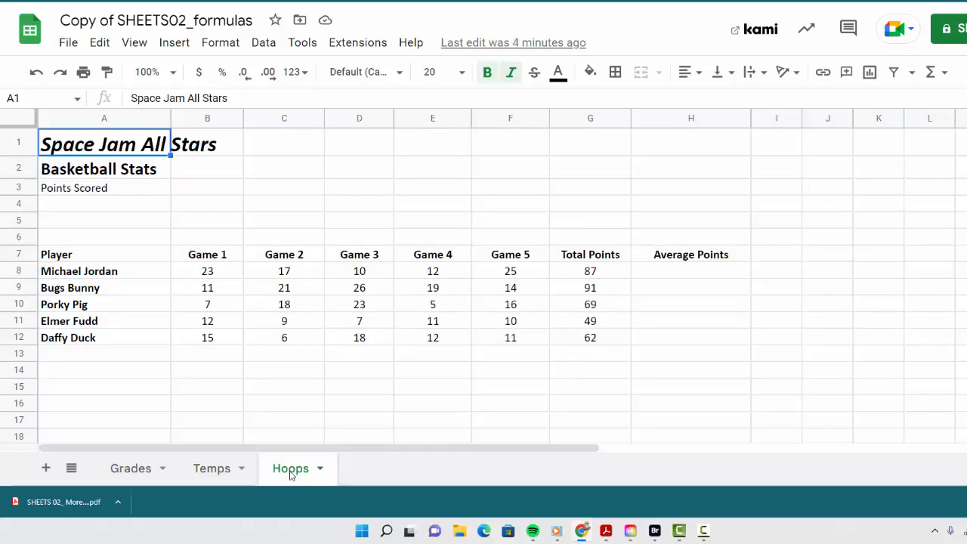
{"action": "left_click", "coordinate": [139, 470]}
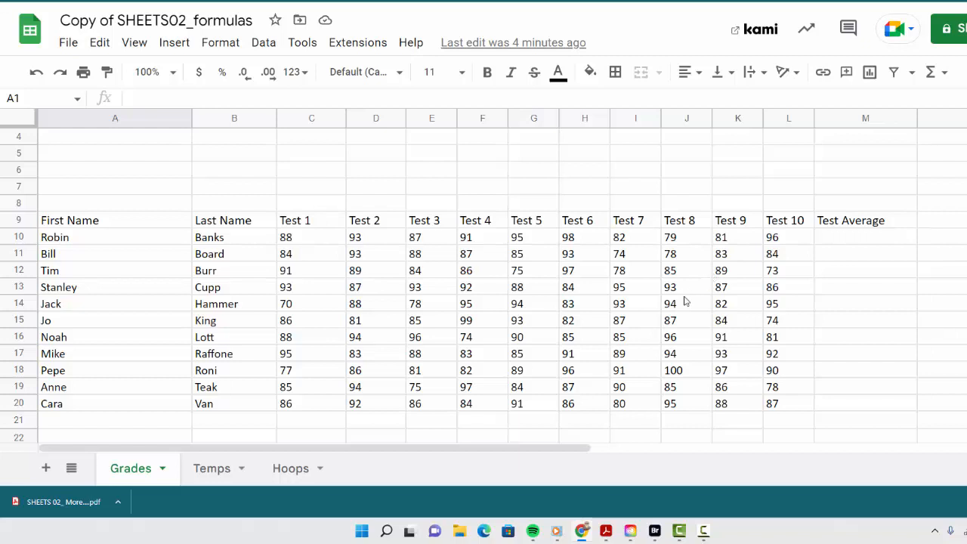
Step: Calculate the Test Average in M10 with the AVERAGE function over C10:L10 and accept the suggested autofill for the remaining students
{"action": "left_click", "coordinate": [872, 244]}
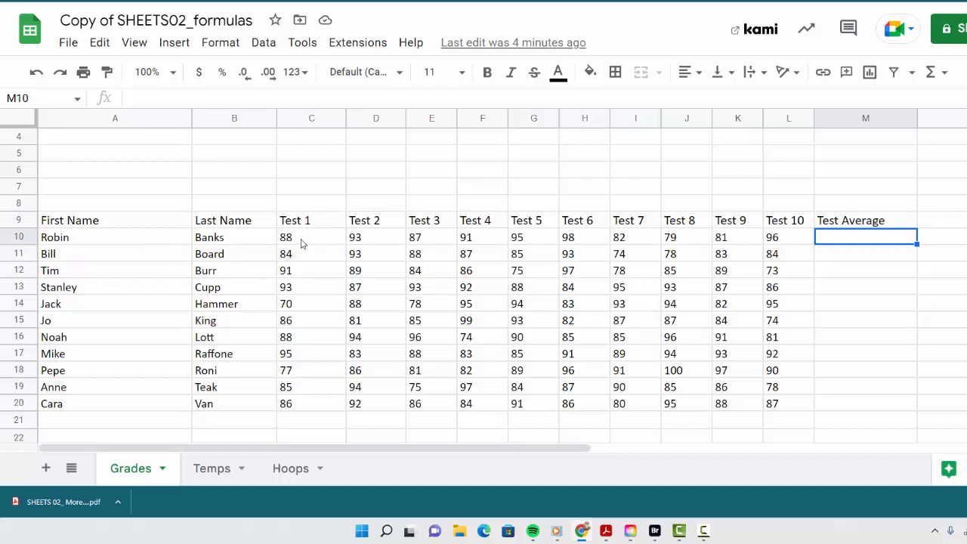
{"action": "left_click_drag", "start_coordinate": [301, 242], "coordinate": [783, 239]}
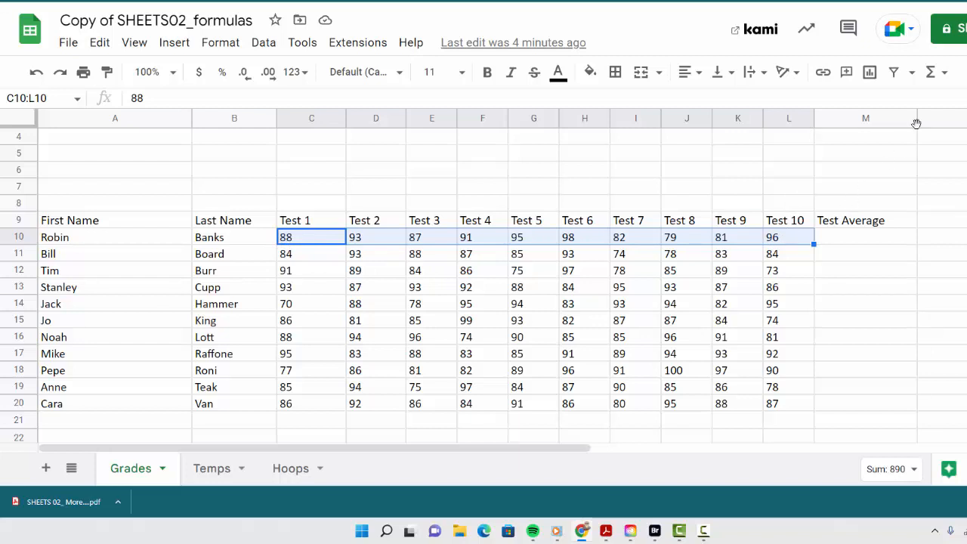
{"action": "left_click", "coordinate": [945, 76]}
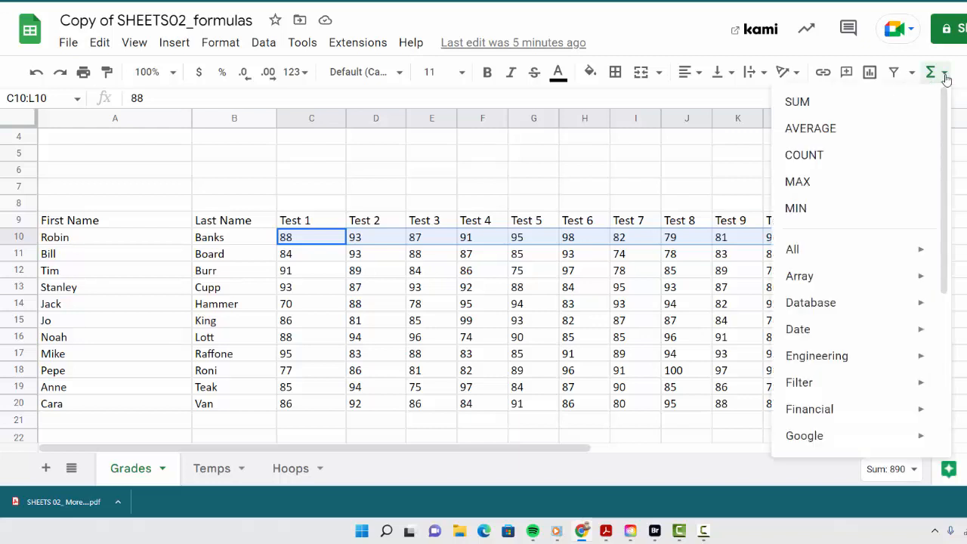
{"action": "left_click", "coordinate": [854, 141]}
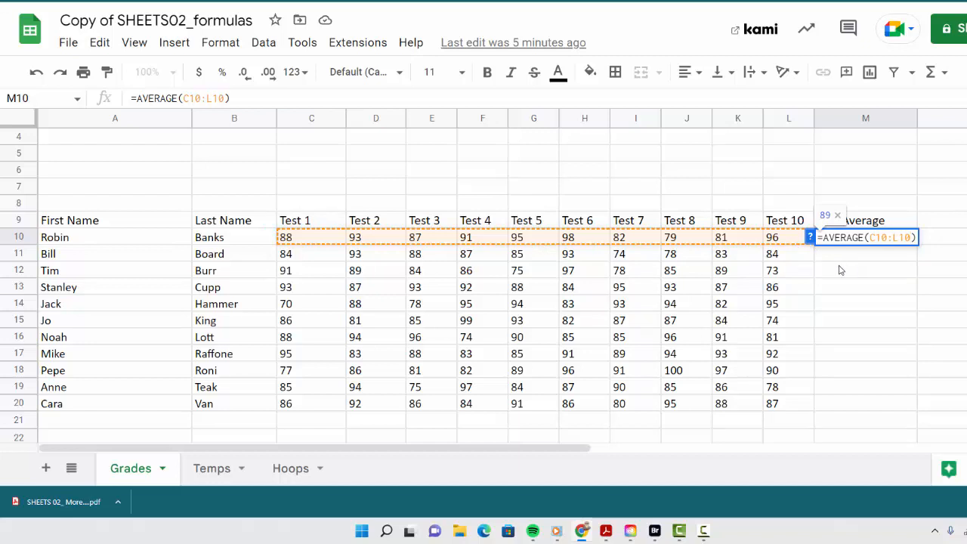
{"action": "key", "text": "Return"}
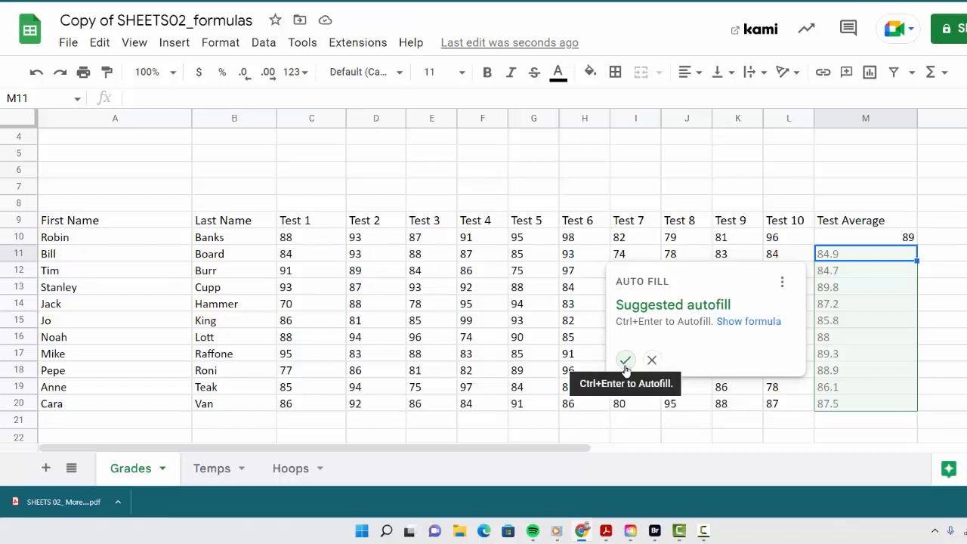
{"action": "left_click", "coordinate": [626, 361]}
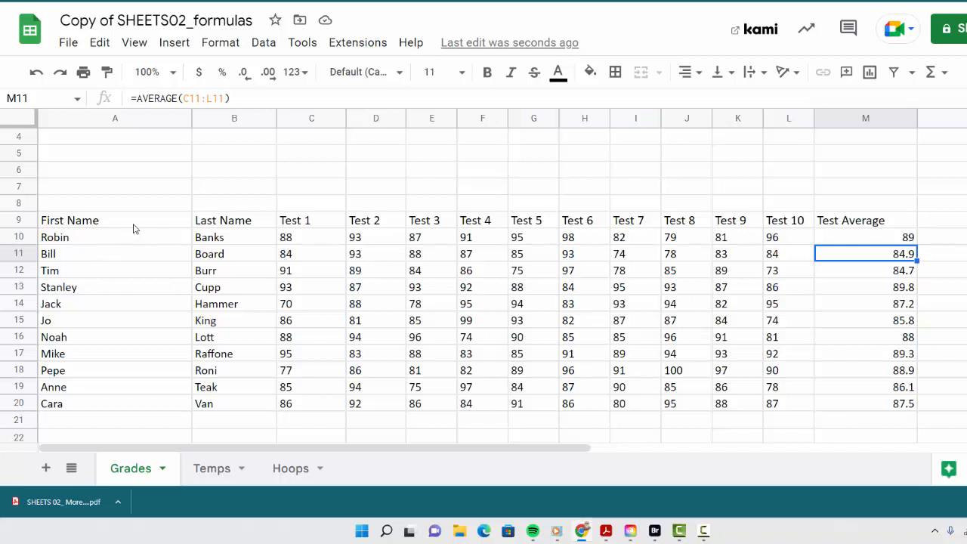
Step: Set the grades table A9:M20 in the Bebas Neue font and centre its contents horizontally
{"action": "left_click_drag", "start_coordinate": [140, 224], "coordinate": [877, 406]}
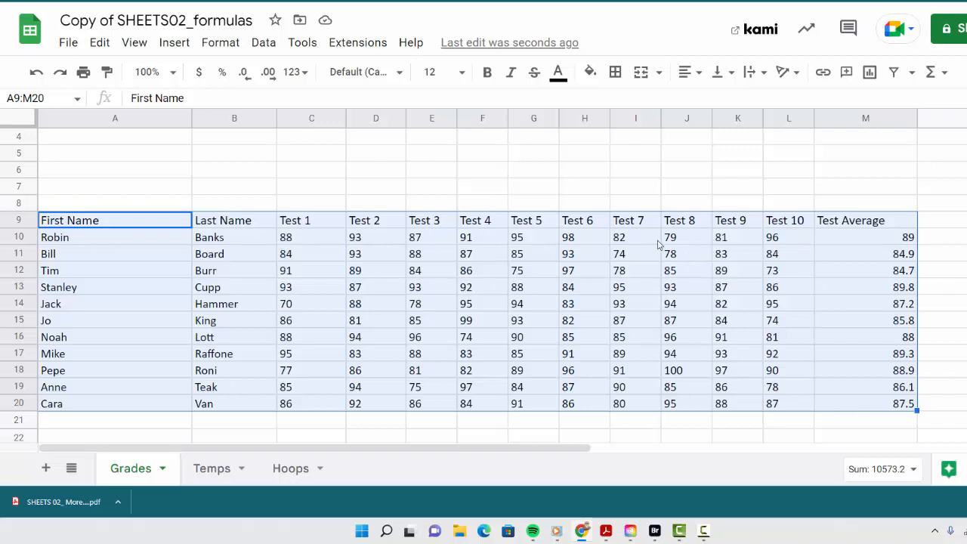
{"action": "left_click", "coordinate": [366, 76]}
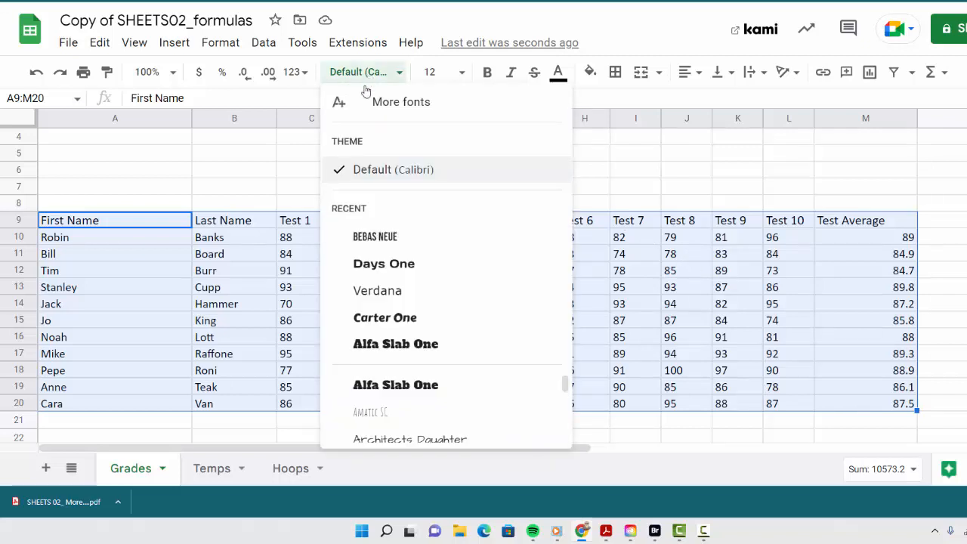
{"action": "left_click", "coordinate": [382, 236]}
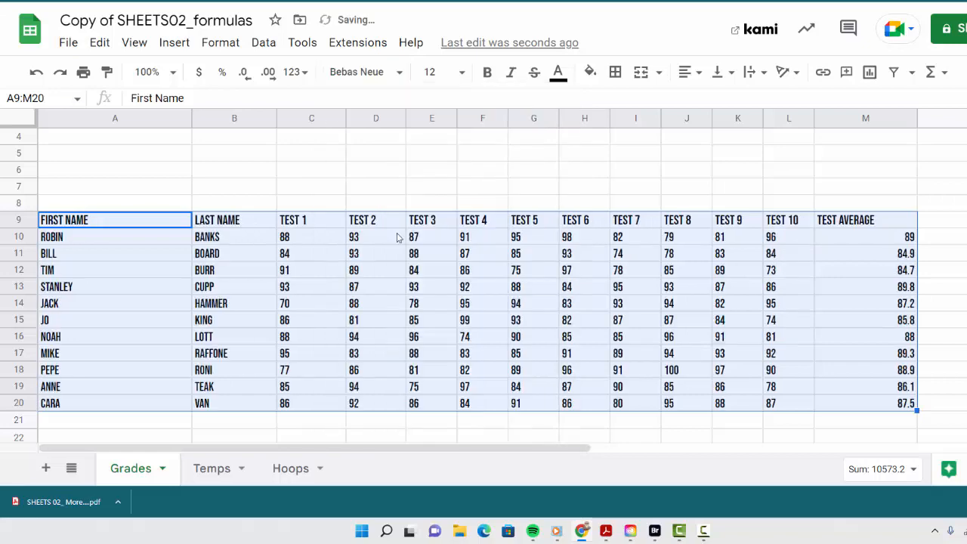
{"action": "left_click", "coordinate": [705, 76]}
{"action": "left_click", "coordinate": [709, 99]}
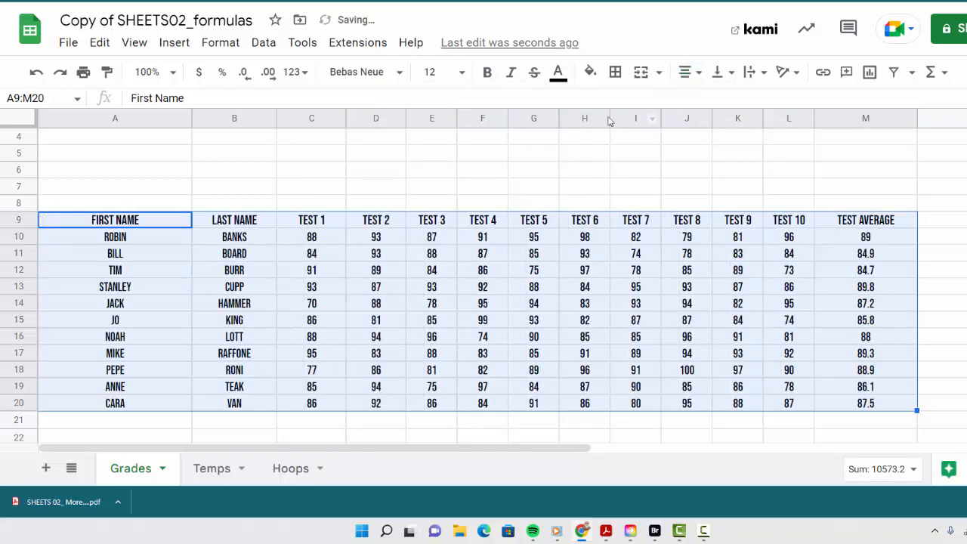
Step: Give the grades table A9:M20 a light orange fill and apply all borders
{"action": "left_click", "coordinate": [590, 72]}
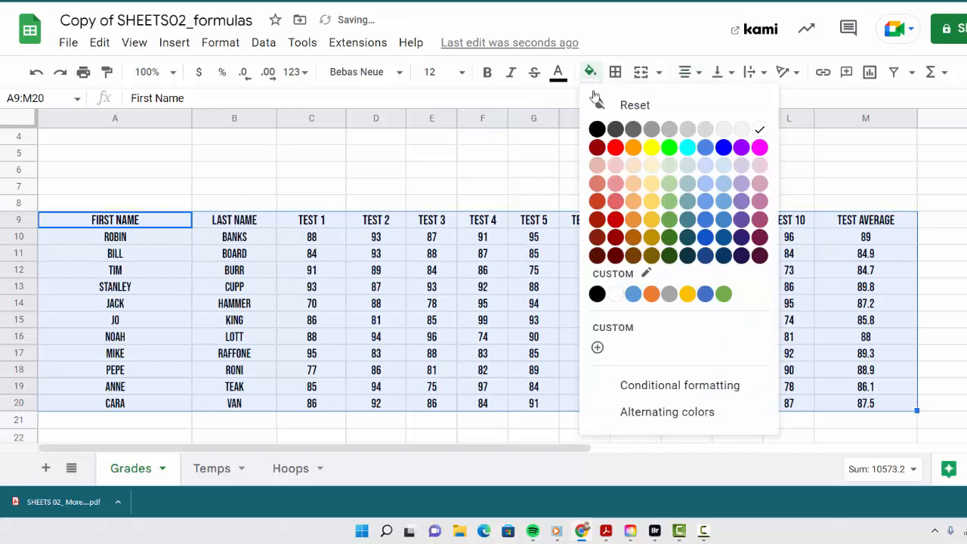
{"action": "left_click", "coordinate": [635, 167]}
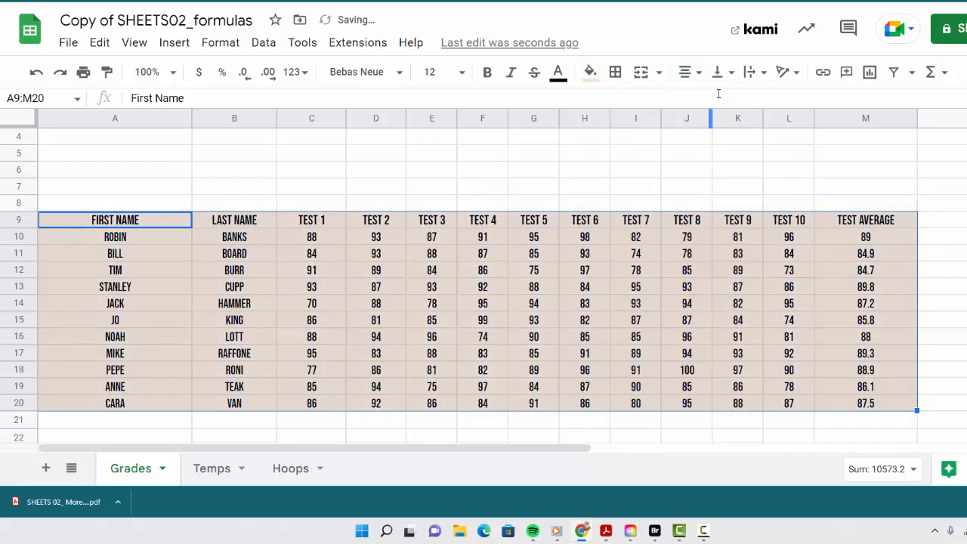
{"action": "left_click", "coordinate": [616, 74]}
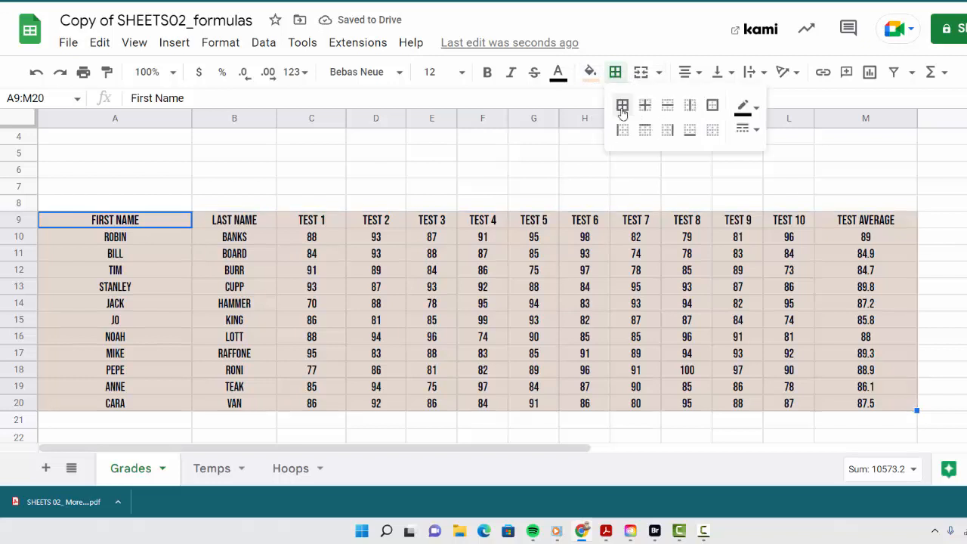
{"action": "left_click", "coordinate": [621, 105]}
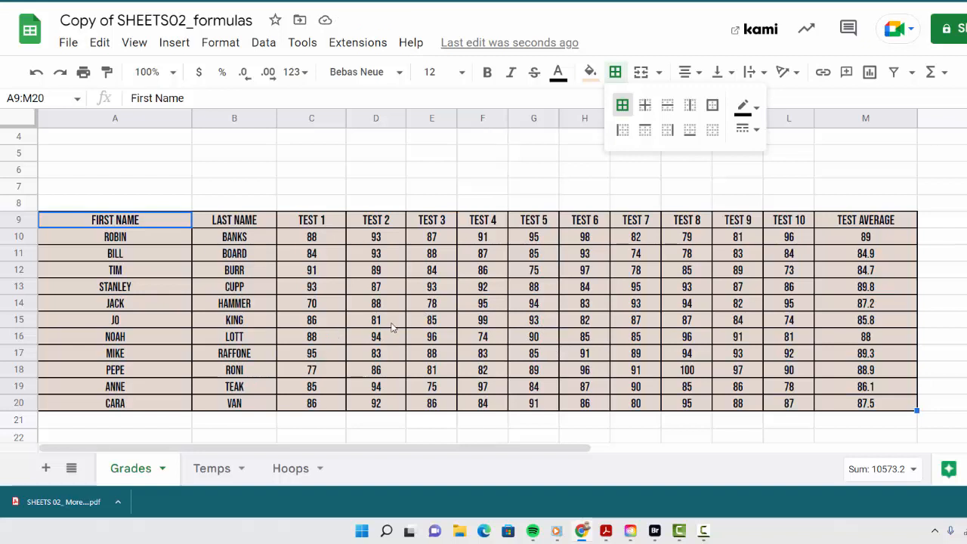
{"action": "left_click", "coordinate": [443, 326]}
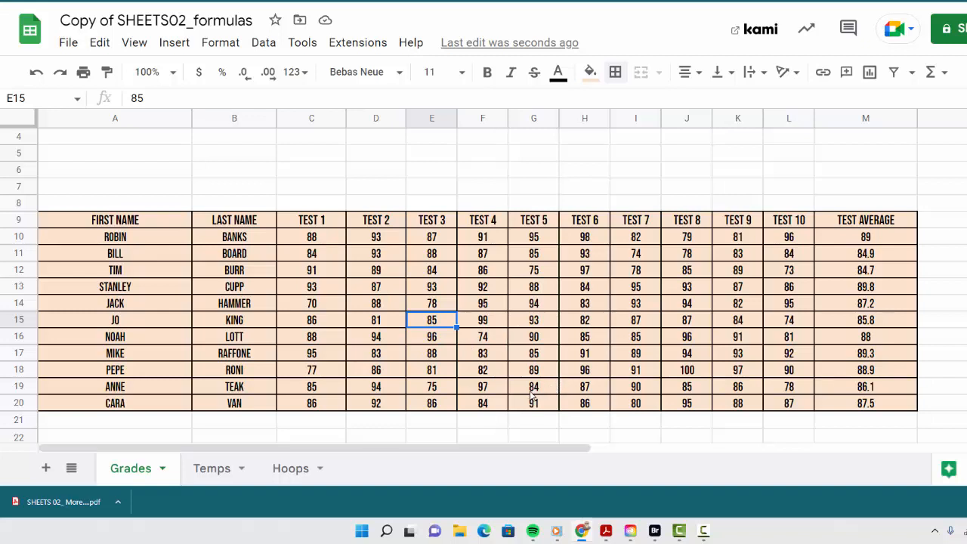
Step: Open the Temps sheet and examine Smileyberg's average summer high, average winter low and Temp. Range cells
{"action": "left_click", "coordinate": [214, 475]}
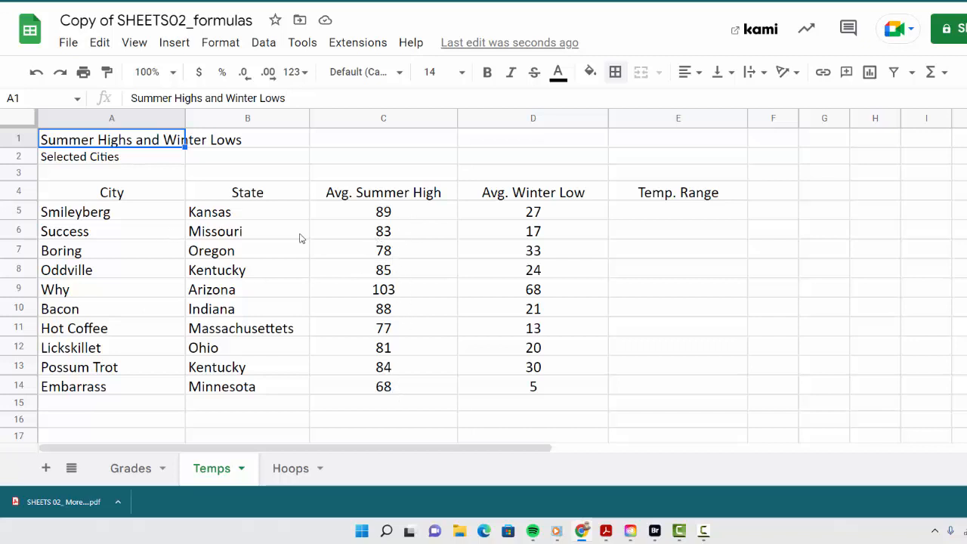
{"action": "left_click", "coordinate": [391, 218]}
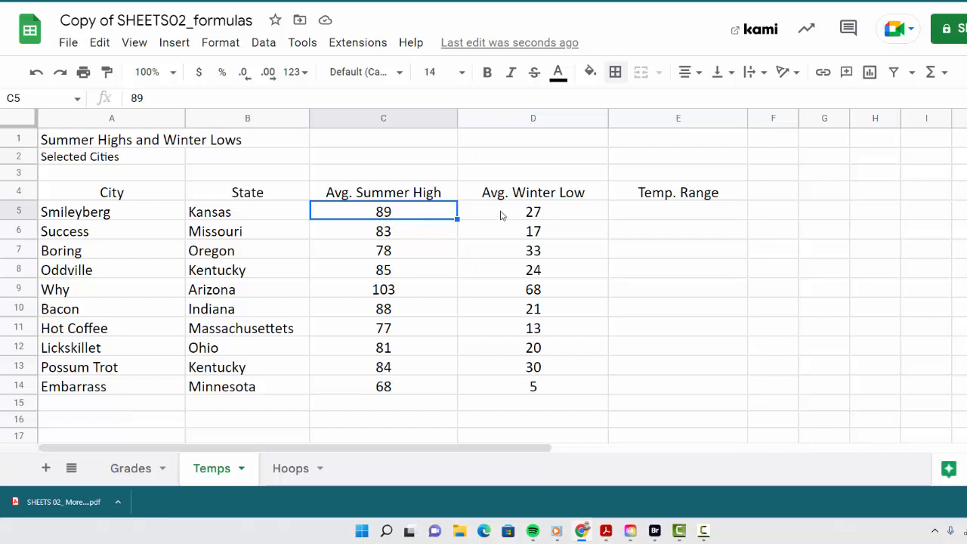
{"action": "left_click", "coordinate": [532, 214]}
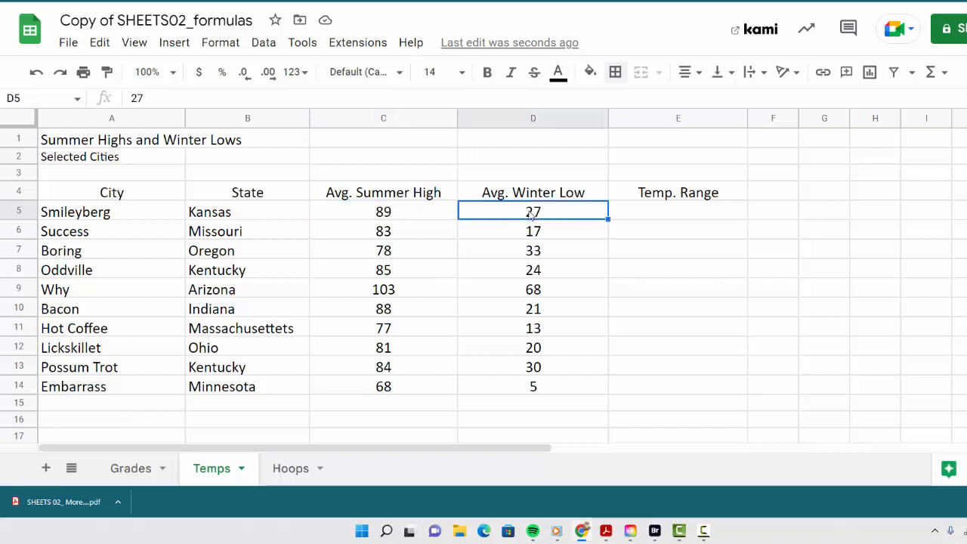
{"action": "left_click", "coordinate": [385, 216]}
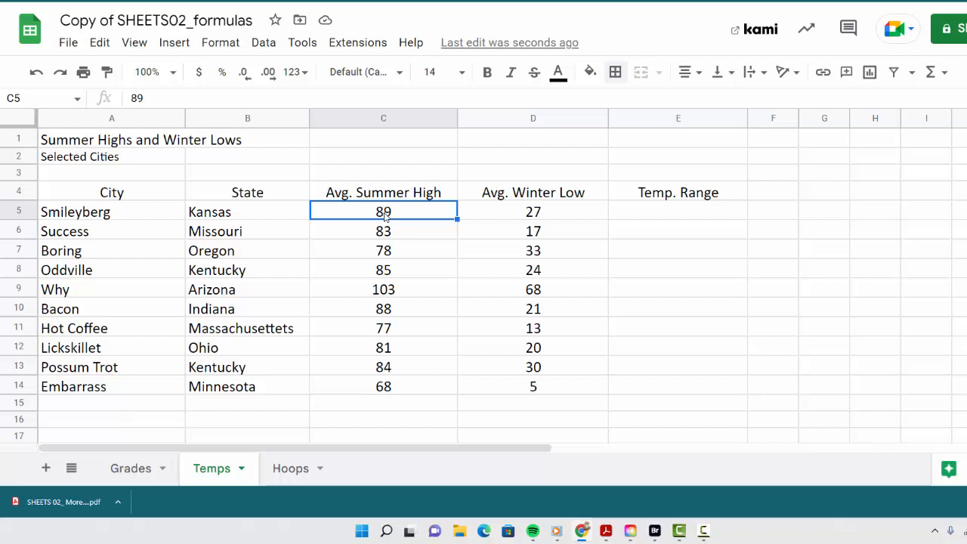
{"action": "left_click", "coordinate": [519, 216]}
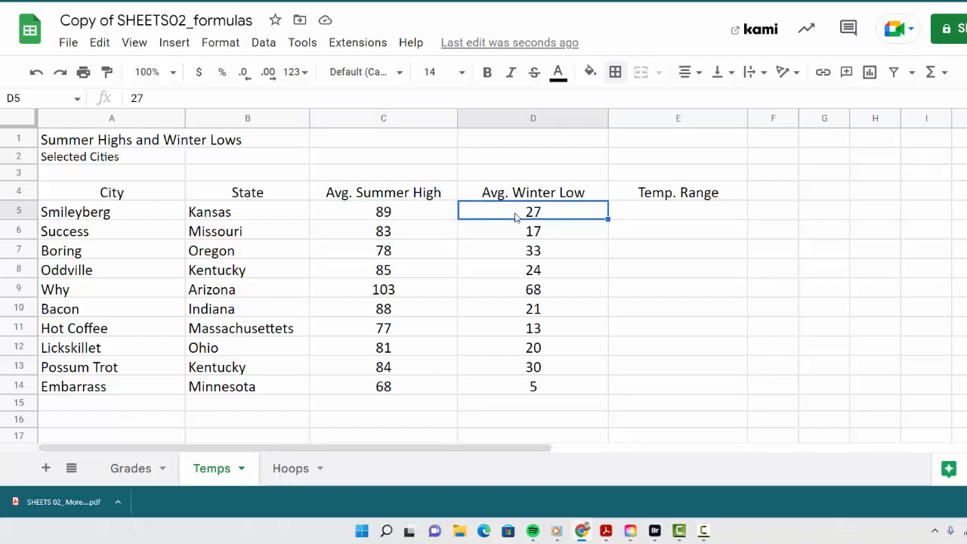
{"action": "left_click", "coordinate": [392, 211]}
{"action": "left_click", "coordinate": [556, 221]}
{"action": "left_click", "coordinate": [682, 217]}
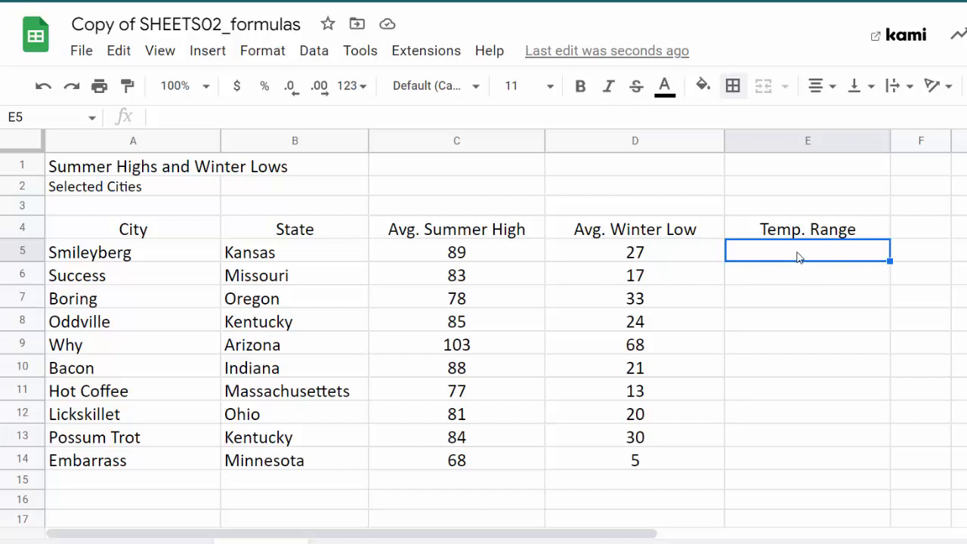
{"action": "left_click", "coordinate": [491, 256]}
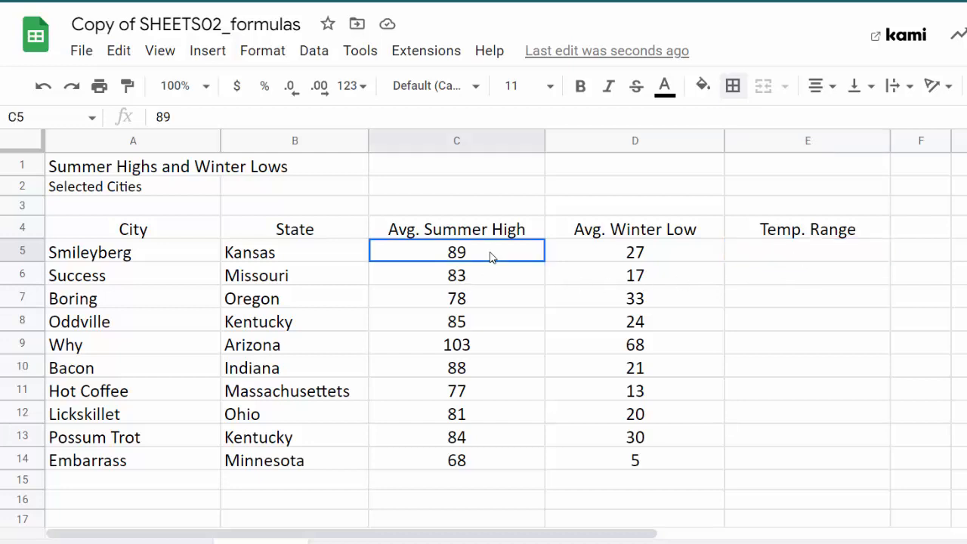
Step: Enter the formula =c5-d5 in E5 for the Temp. Range and accept the suggested autofill for the other cities
{"action": "left_click", "coordinate": [808, 260]}
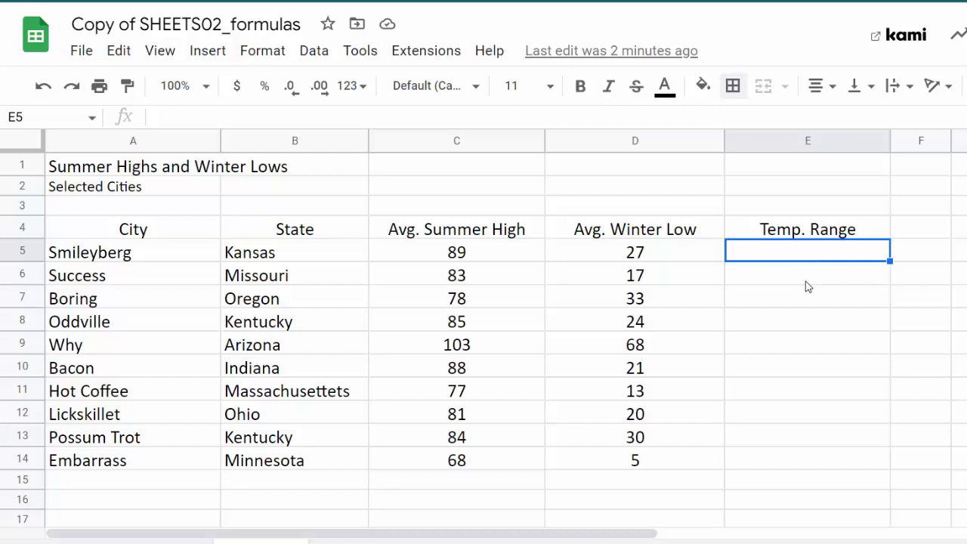
{"action": "type", "text": "="}
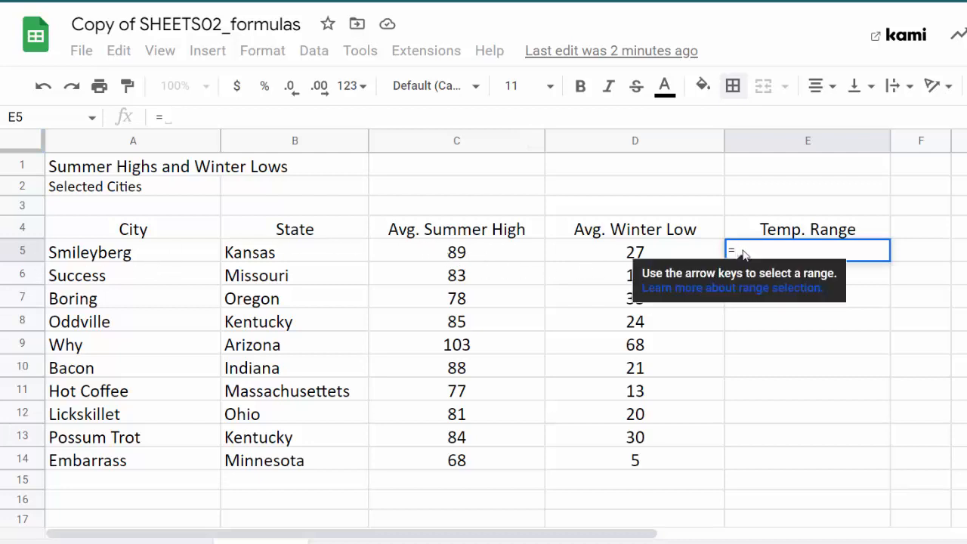
{"action": "type", "text": "c5"}
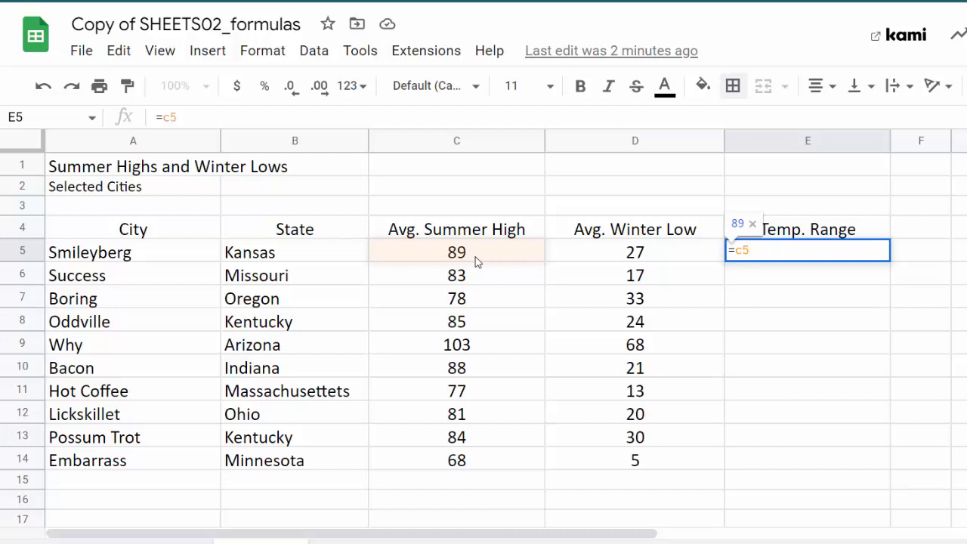
{"action": "type", "text": "-"}
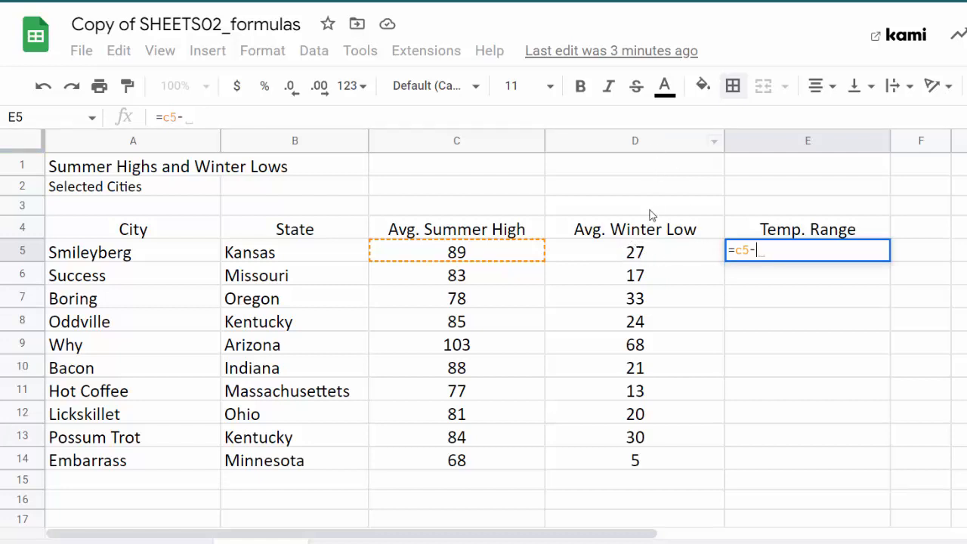
{"action": "type", "text": "d5"}
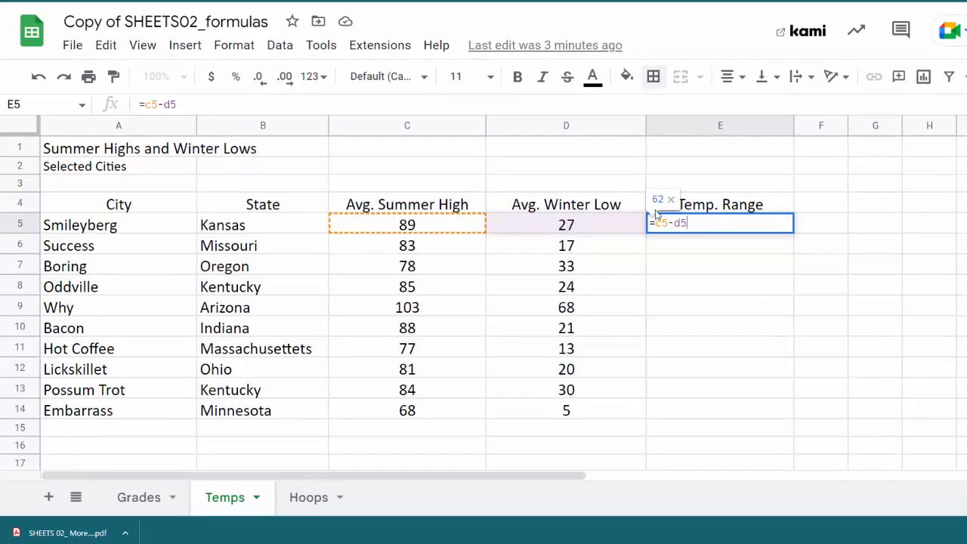
{"action": "key", "text": "Return"}
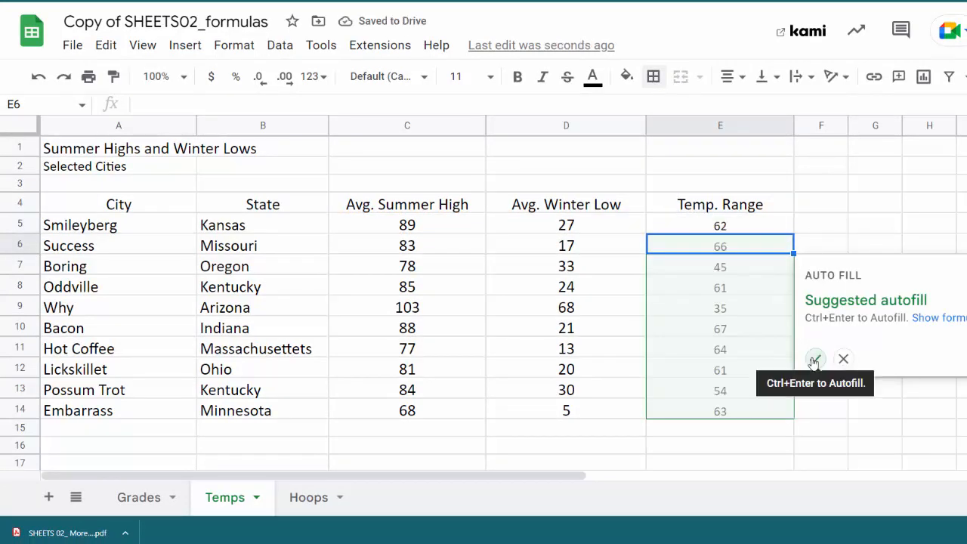
{"action": "left_click", "coordinate": [814, 360]}
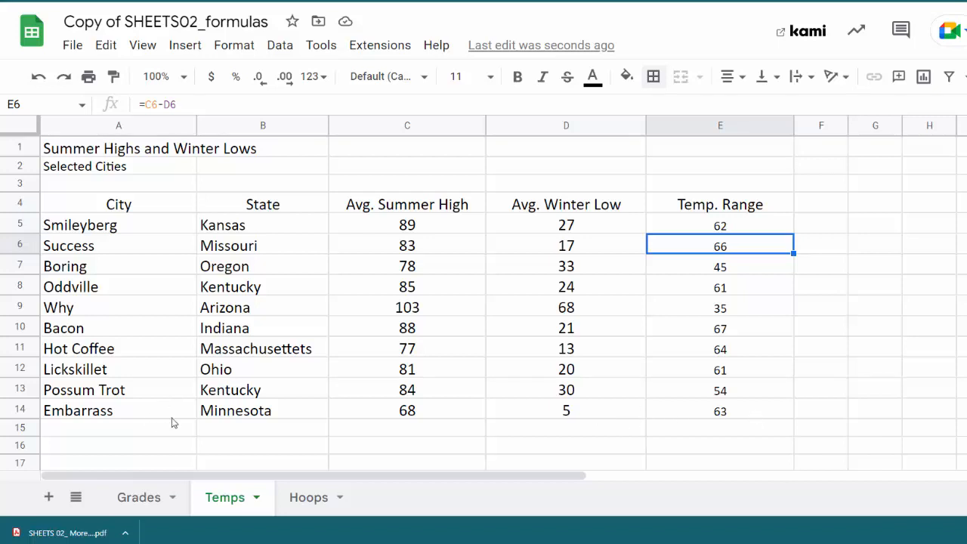
{"action": "left_click", "coordinate": [154, 206]}
{"action": "left_click_drag", "start_coordinate": [154, 206], "coordinate": [694, 416]}
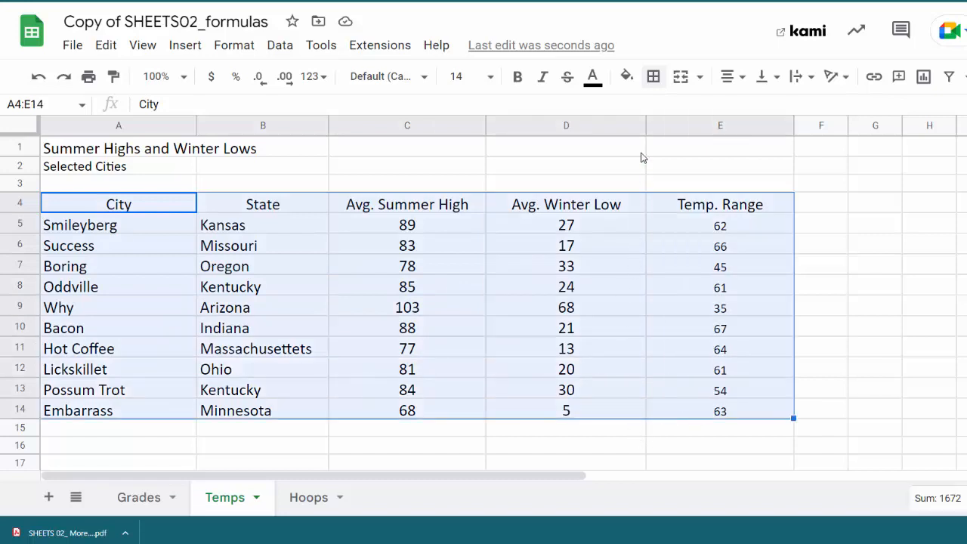
{"action": "left_click", "coordinate": [193, 274]}
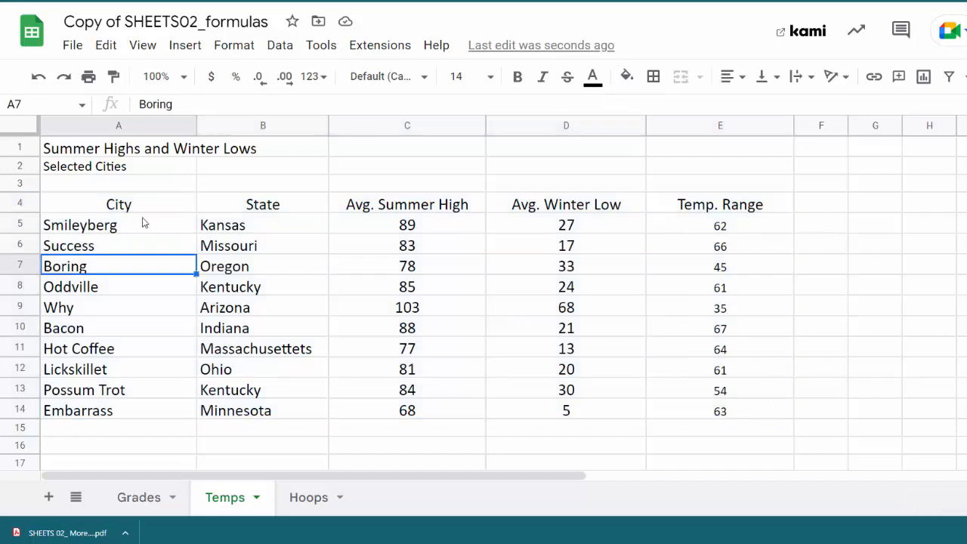
Step: Fill the Temps header row A4:E4 with black and change its text to a near-white colour
{"action": "left_click_drag", "start_coordinate": [158, 200], "coordinate": [691, 207]}
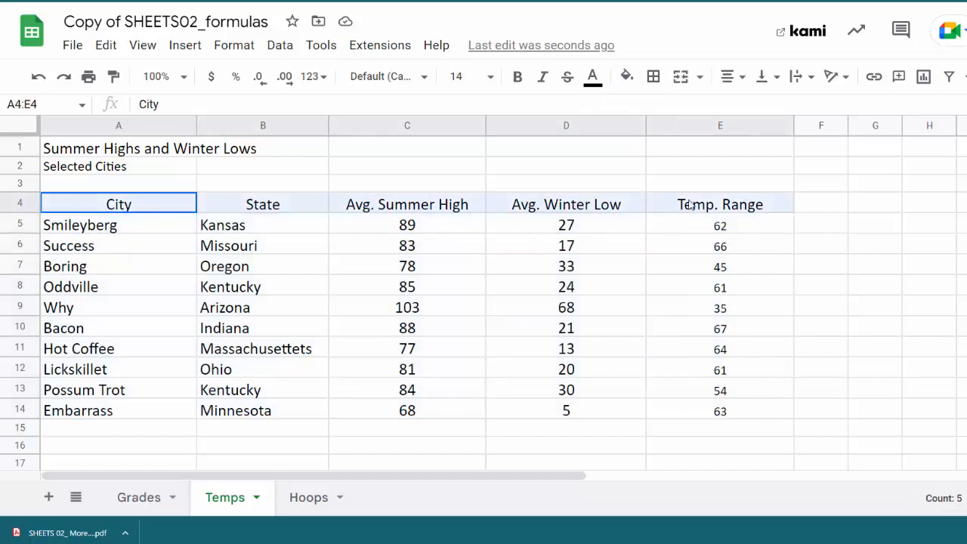
{"action": "left_click", "coordinate": [628, 76]}
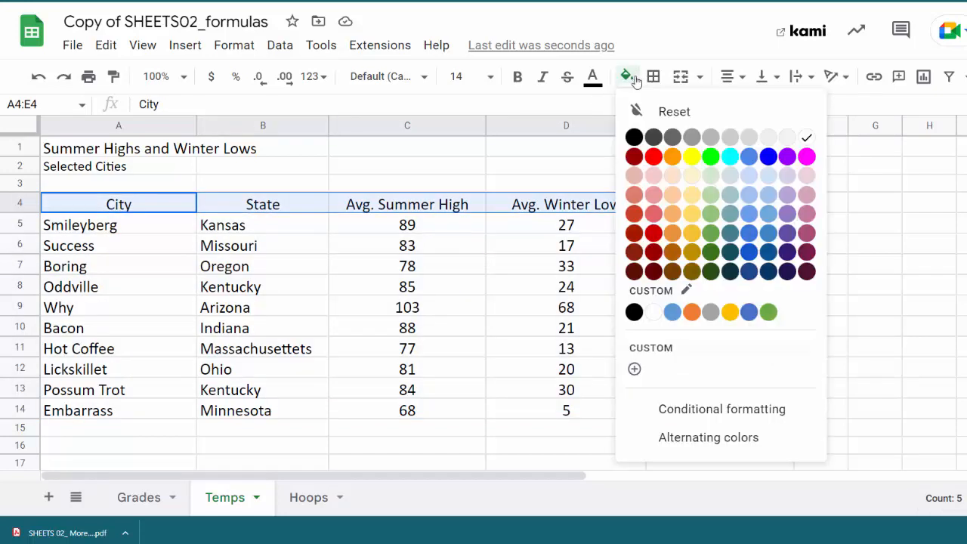
{"action": "left_click", "coordinate": [631, 139]}
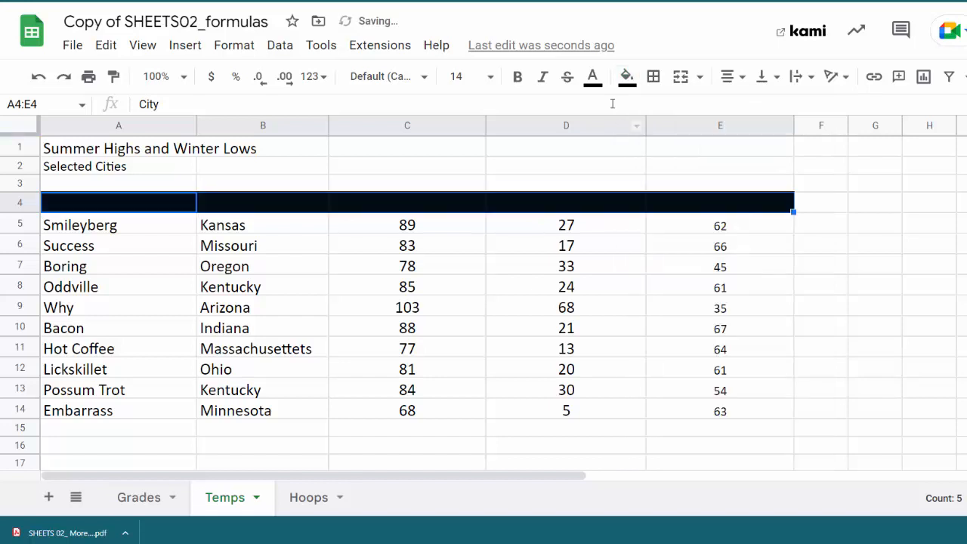
{"action": "left_click", "coordinate": [593, 77]}
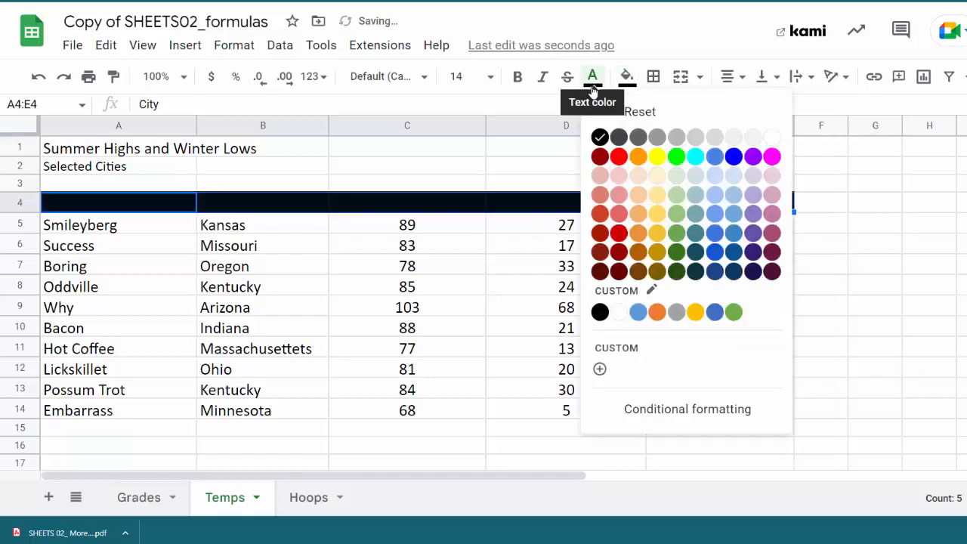
{"action": "left_click", "coordinate": [753, 136]}
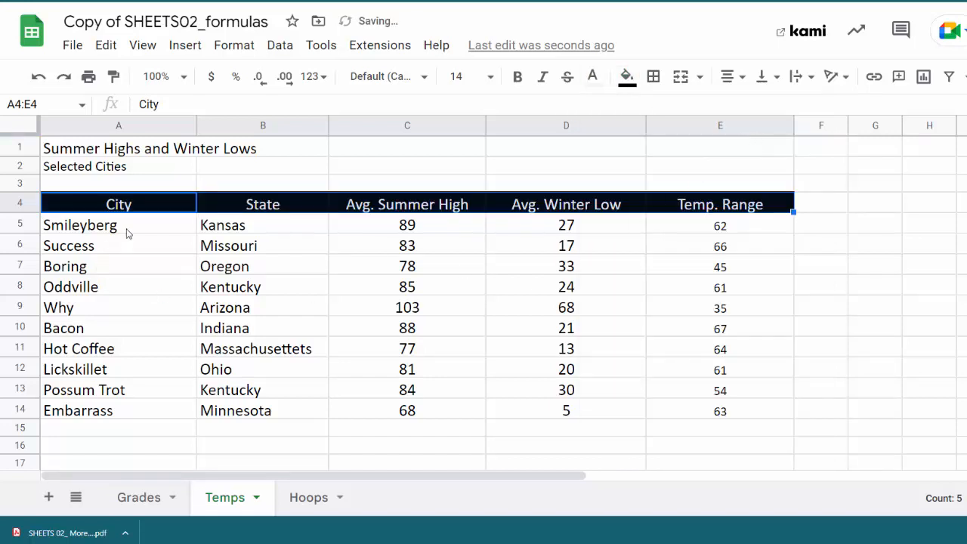
Step: Give the city data rows A5:E14 a grey fill colour
{"action": "left_click_drag", "start_coordinate": [130, 228], "coordinate": [692, 420]}
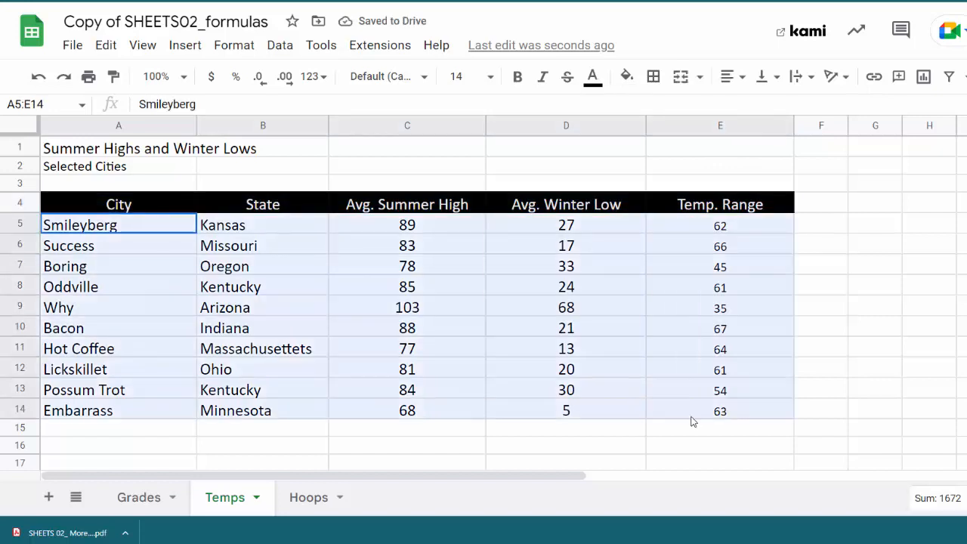
{"action": "left_click", "coordinate": [627, 77]}
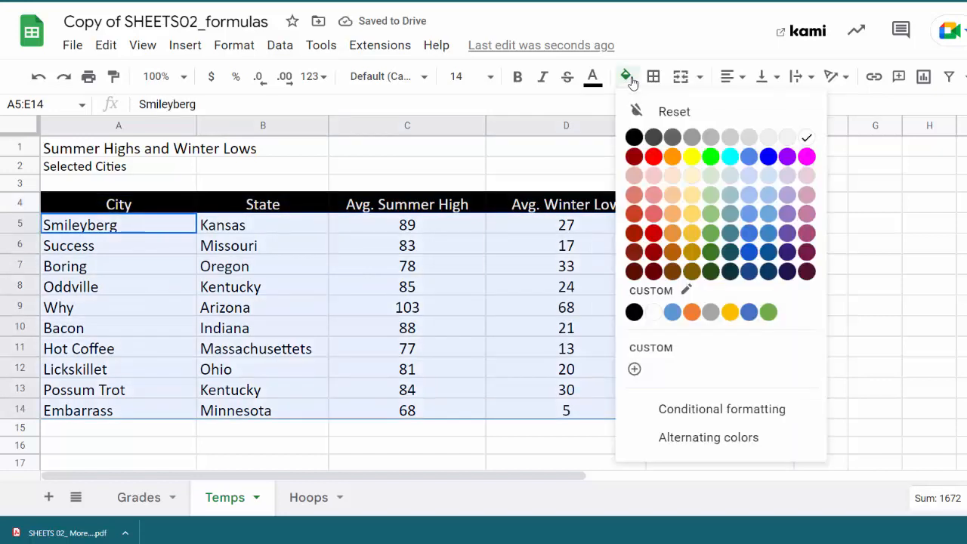
{"action": "left_click", "coordinate": [711, 137]}
{"action": "left_click", "coordinate": [564, 310]}
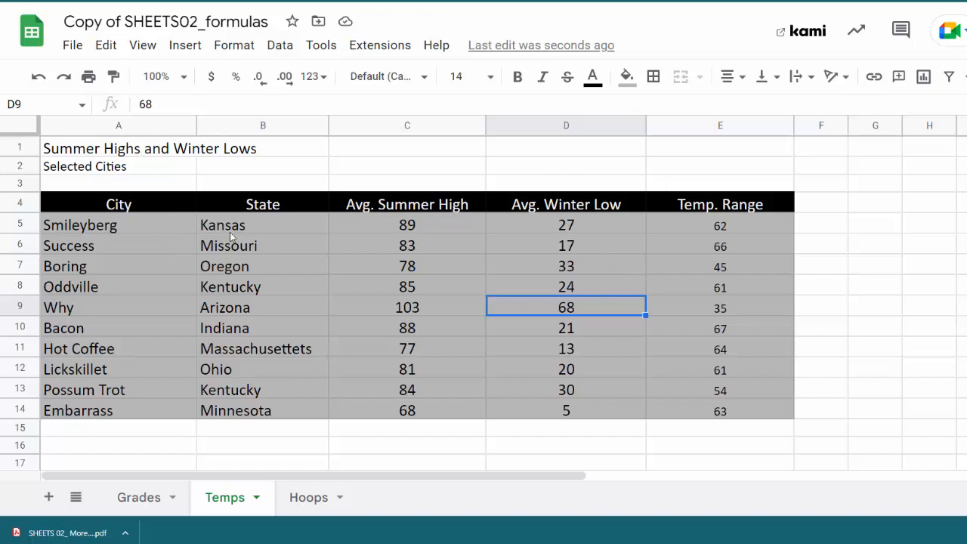
{"action": "left_click_drag", "start_coordinate": [158, 210], "coordinate": [728, 413]}
{"action": "left_click", "coordinate": [665, 415]}
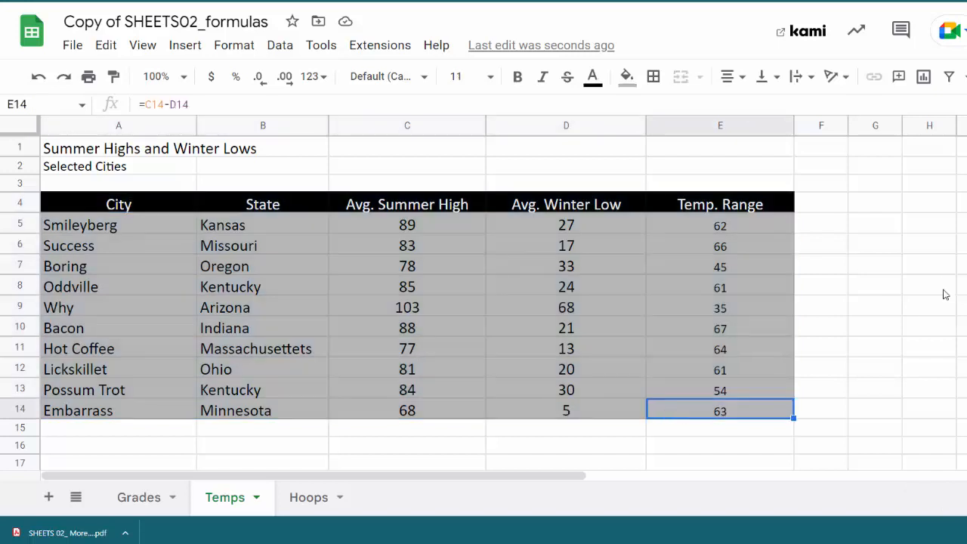
{"action": "left_click", "coordinate": [826, 306]}
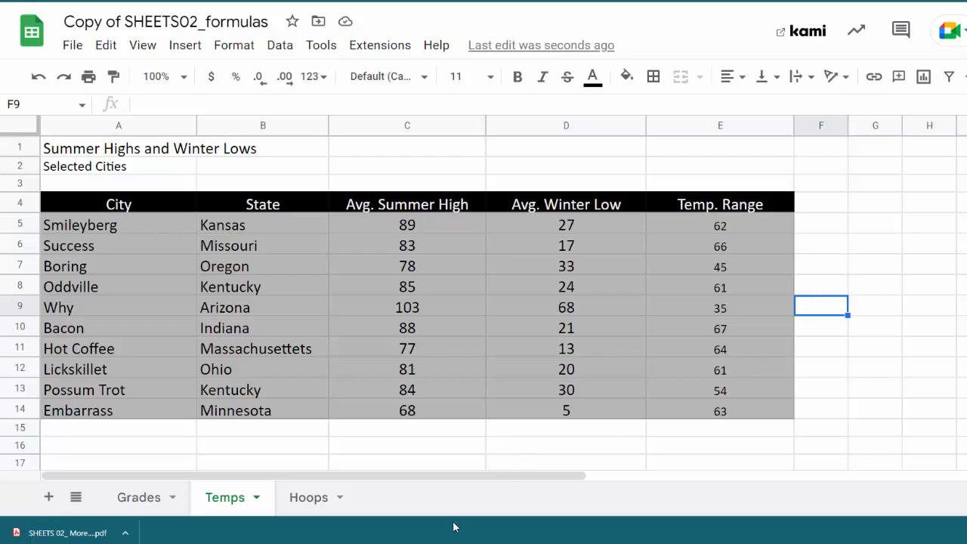
{"action": "left_click", "coordinate": [127, 505]}
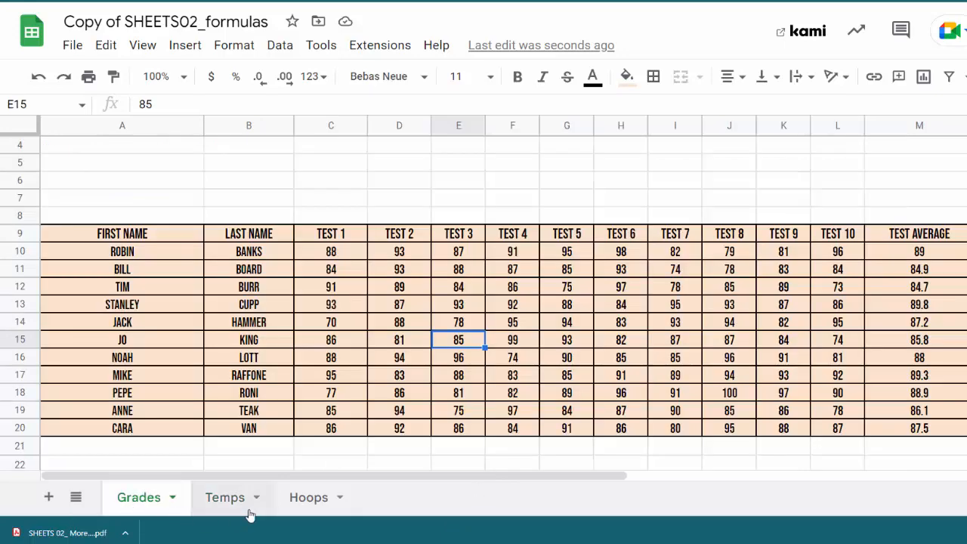
{"action": "left_click", "coordinate": [223, 502]}
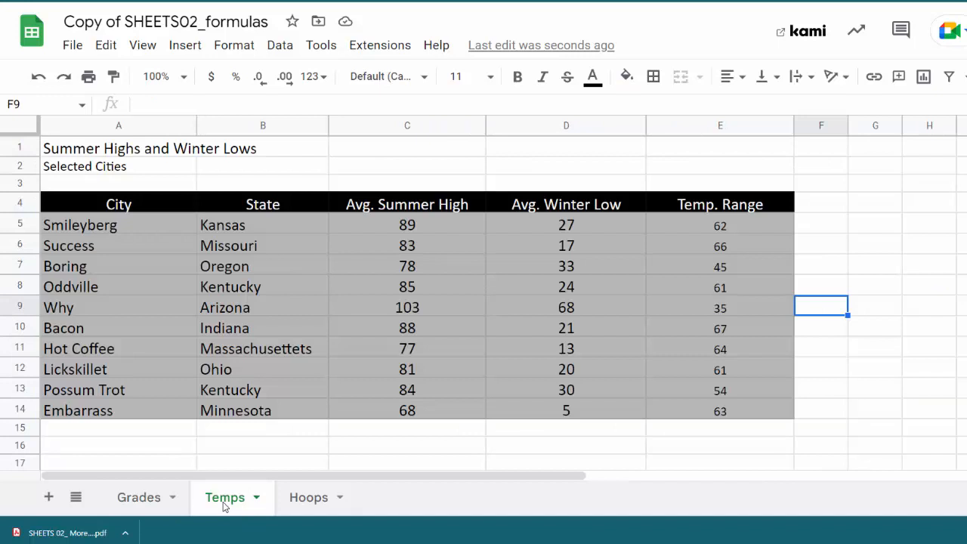
Step: Open the Hoops sheet and examine the Total Points formulas, the row 8 scores and the list of available functions
{"action": "left_click", "coordinate": [297, 511]}
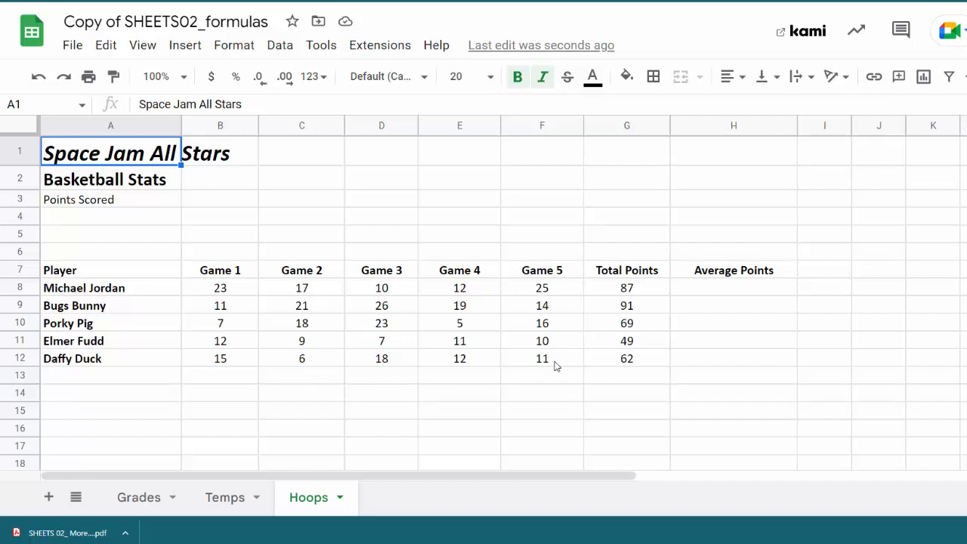
{"action": "left_click_drag", "start_coordinate": [630, 295], "coordinate": [641, 361]}
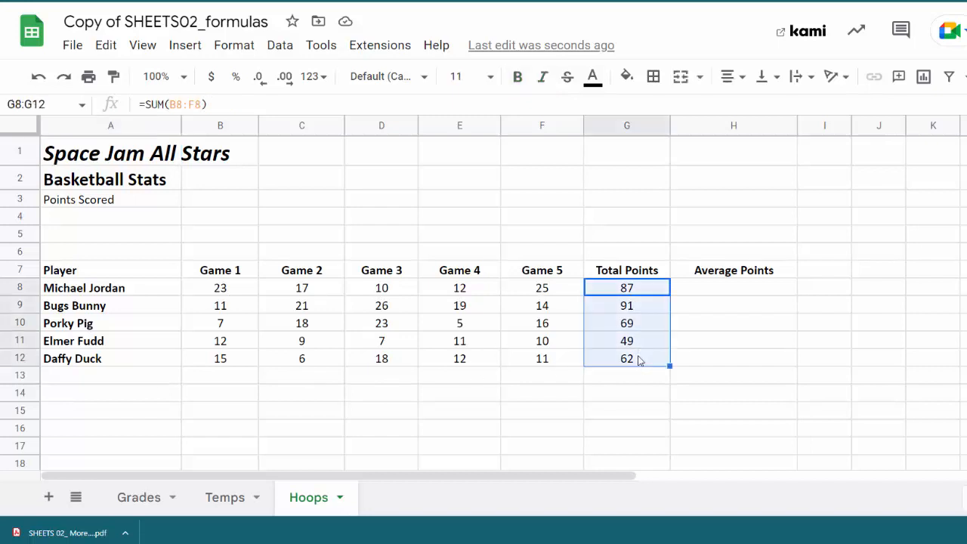
{"action": "left_click", "coordinate": [625, 325]}
{"action": "left_click", "coordinate": [628, 294]}
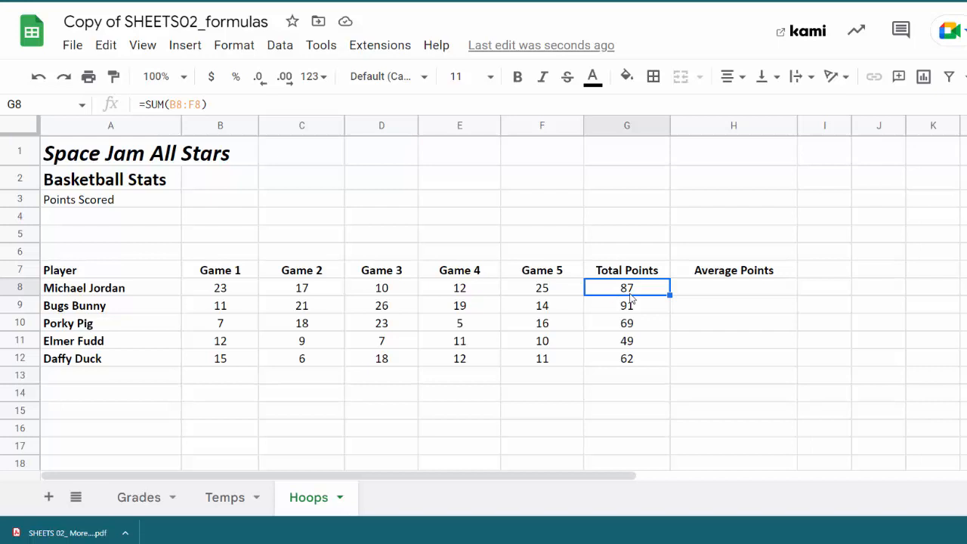
{"action": "left_click", "coordinate": [720, 290]}
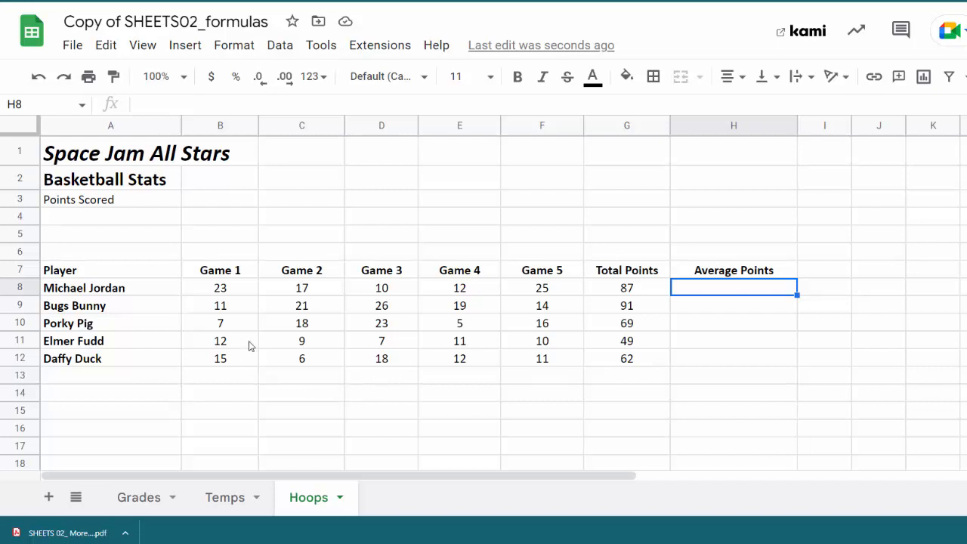
{"action": "left_click_drag", "start_coordinate": [231, 295], "coordinate": [662, 290]}
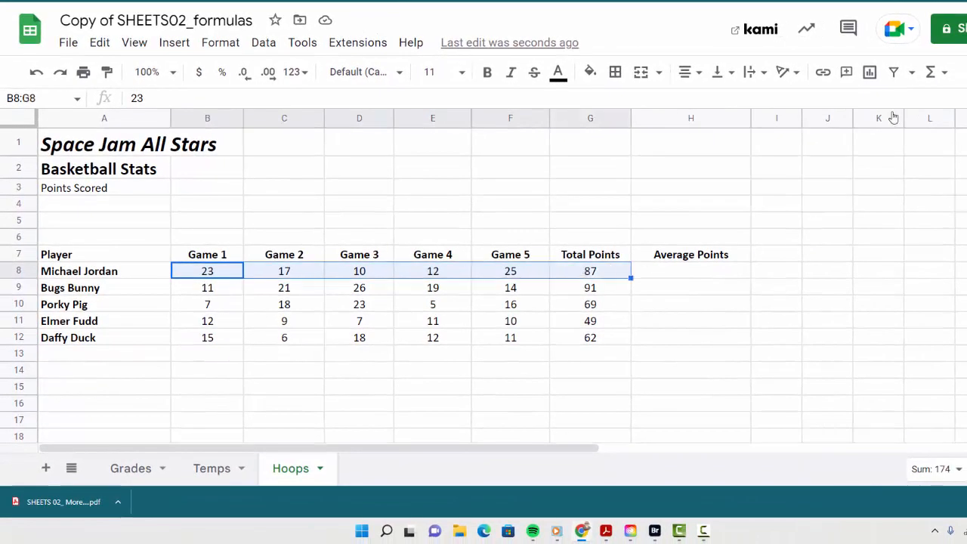
{"action": "left_click", "coordinate": [932, 72]}
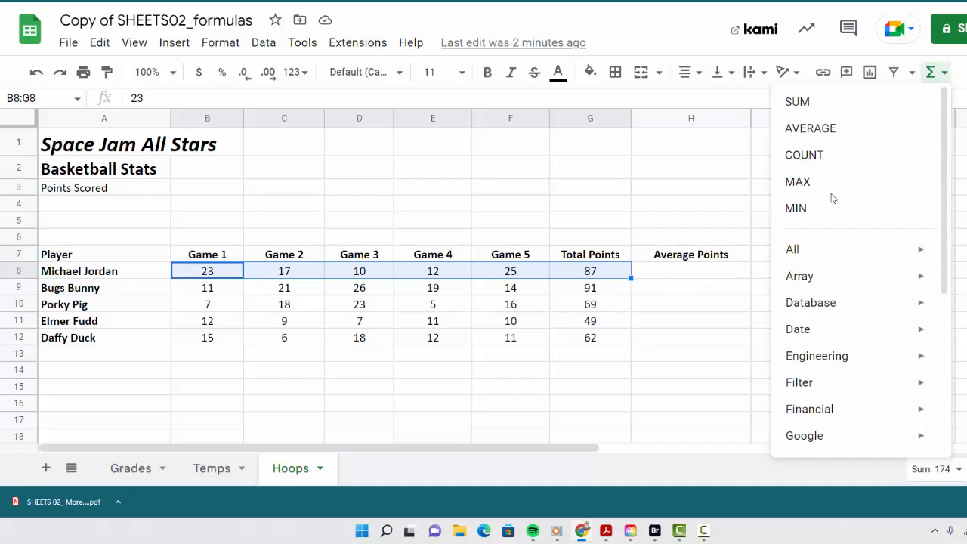
{"action": "left_click", "coordinate": [728, 104]}
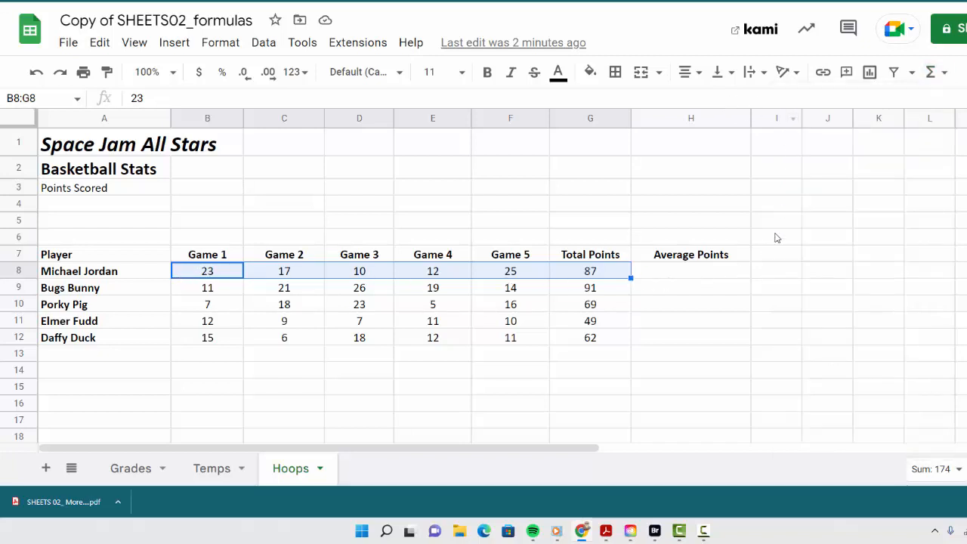
Step: Enter the formula =AVERAGE(b8:f8) in H8 for Average Points and accept the suggested autofill for the other players
{"action": "left_click", "coordinate": [666, 274]}
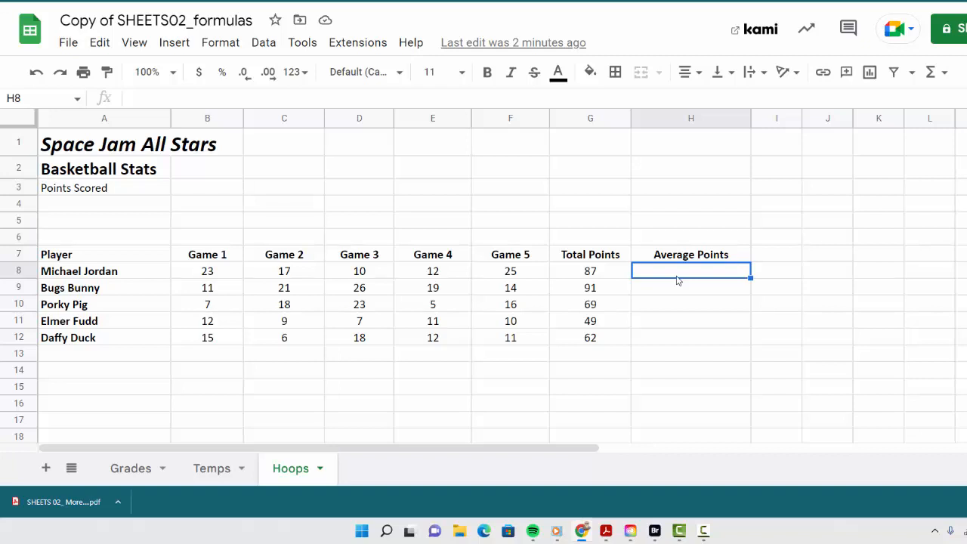
{"action": "type", "text": "="}
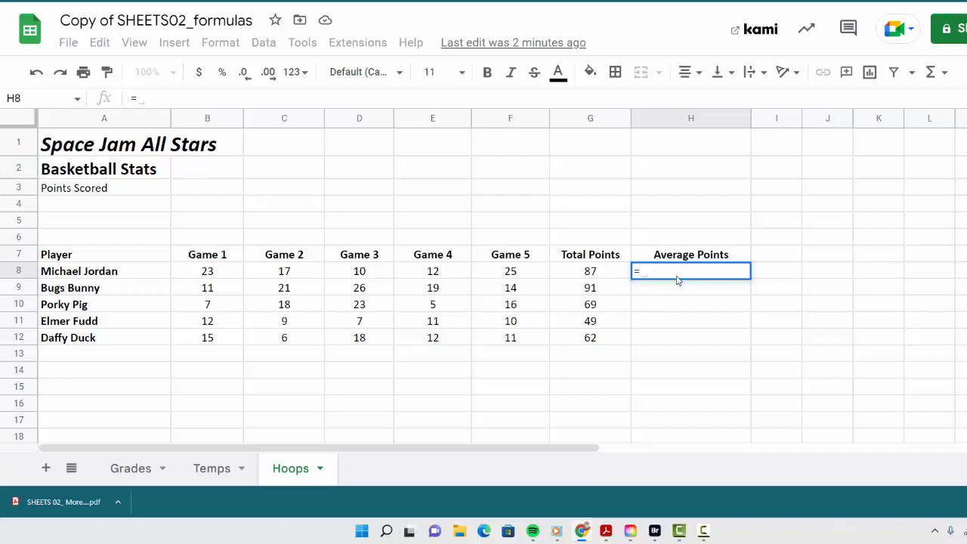
{"action": "type", "text": "aver"}
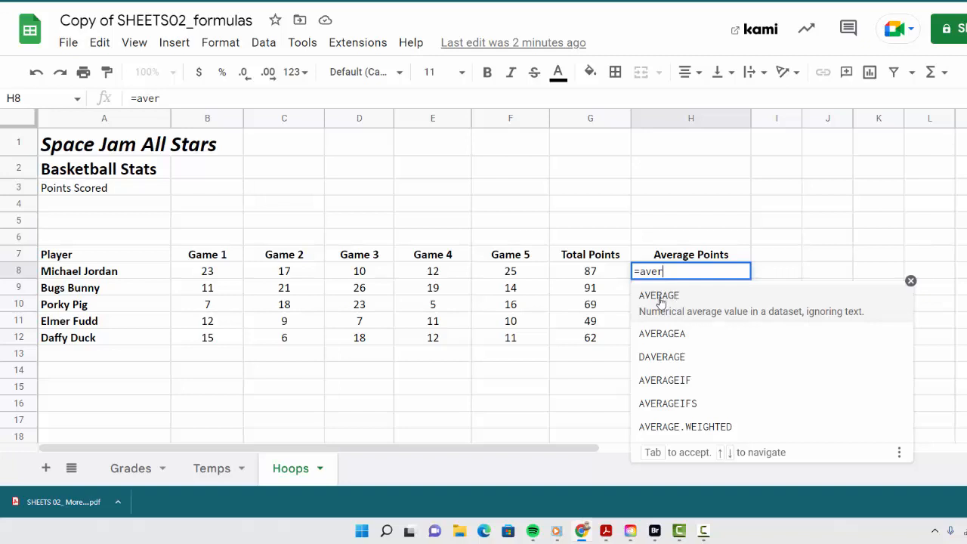
{"action": "left_click", "coordinate": [660, 301]}
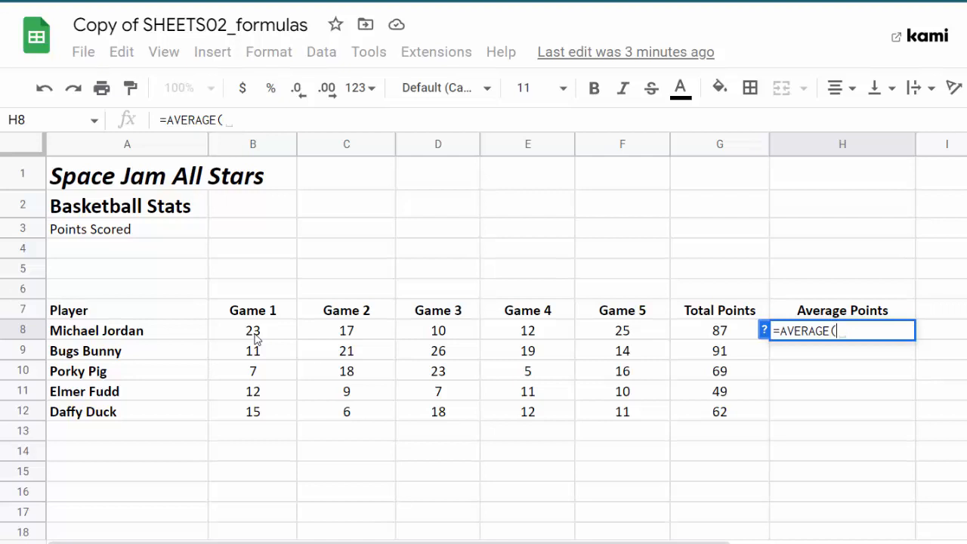
{"action": "type", "text": "b8:"}
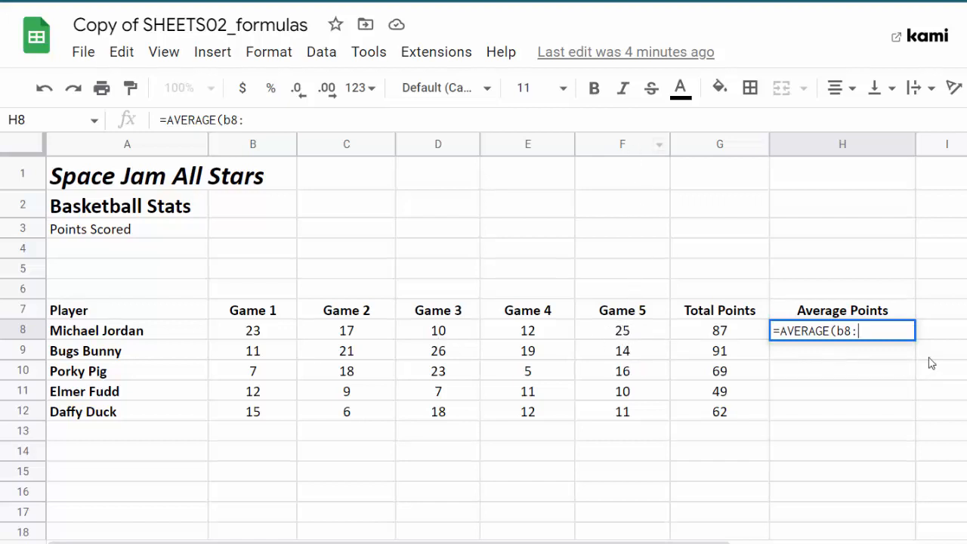
{"action": "type", "text": "f"}
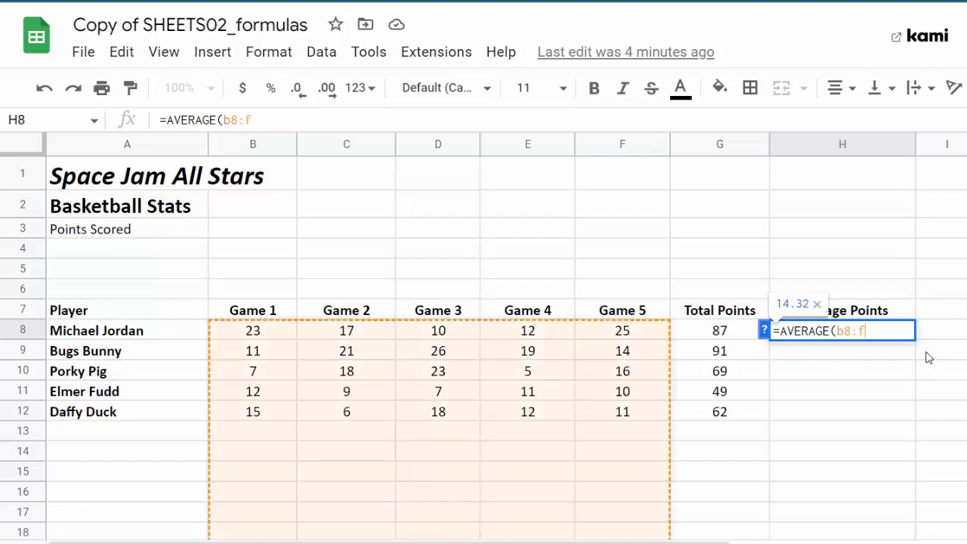
{"action": "type", "text": "8"}
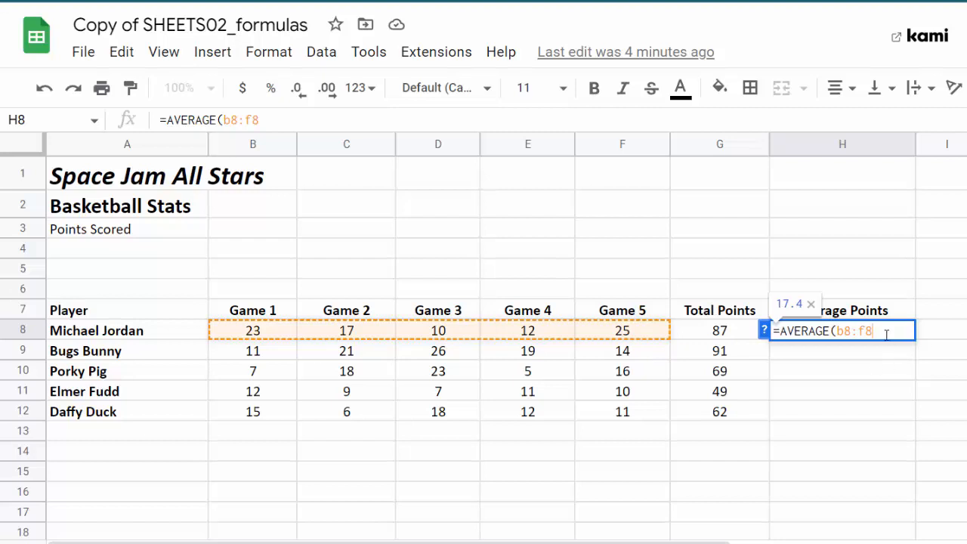
{"action": "type", "text": ")"}
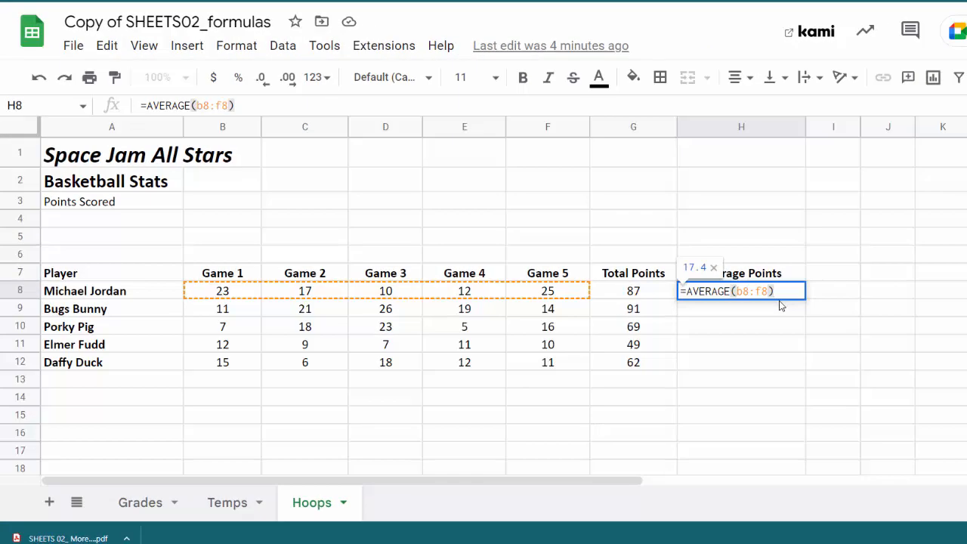
{"action": "key", "text": "Return"}
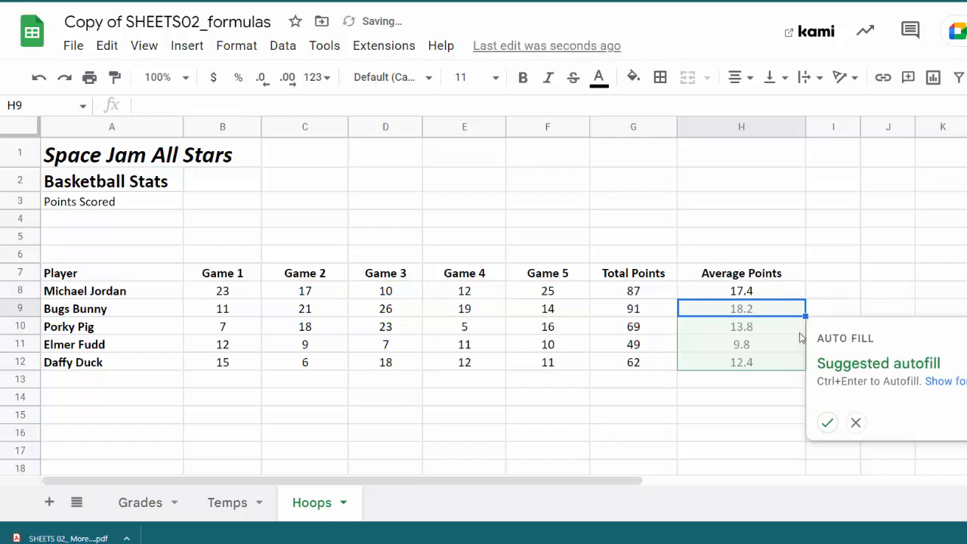
{"action": "left_click", "coordinate": [828, 423]}
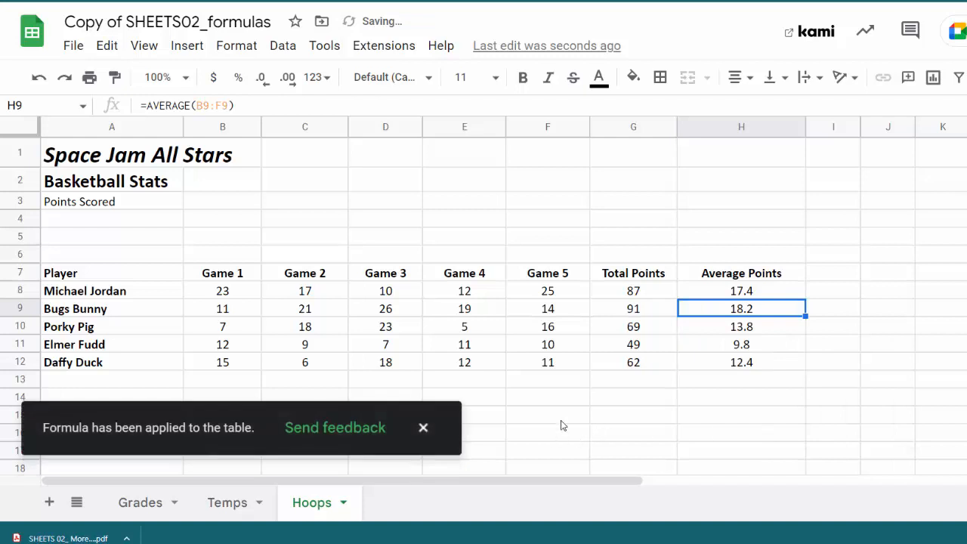
{"action": "left_click", "coordinate": [423, 428]}
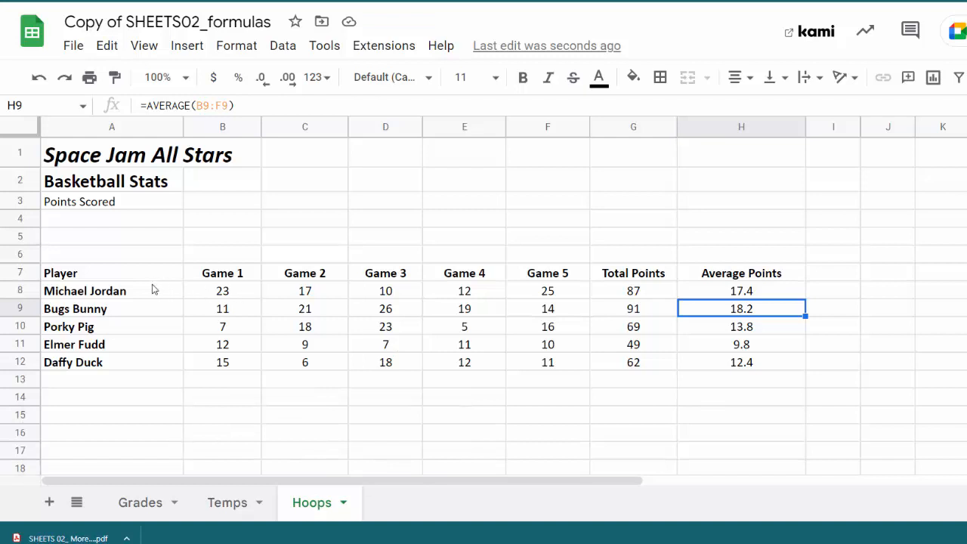
Step: Give the basketball stats table A7:H12 a light purple fill
{"action": "left_click_drag", "start_coordinate": [163, 274], "coordinate": [710, 371]}
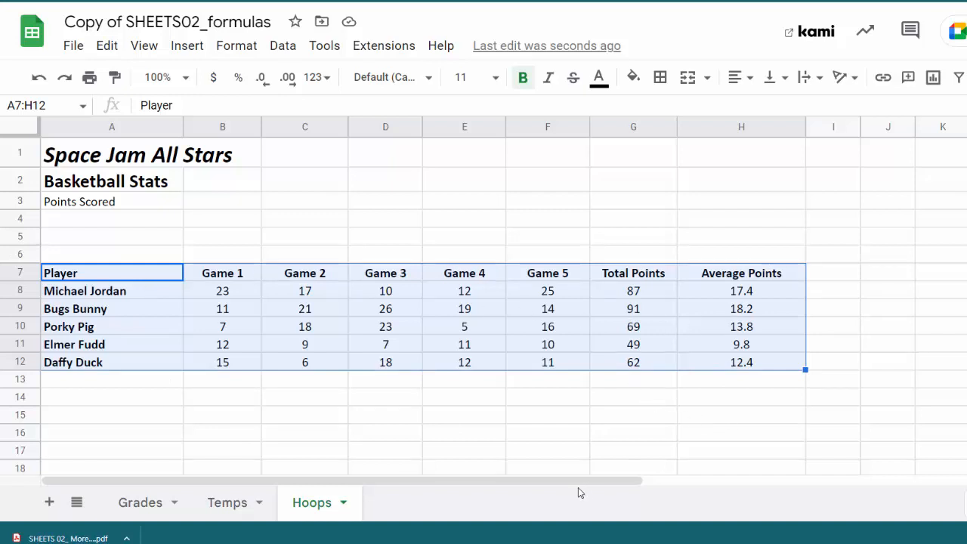
{"action": "left_click", "coordinate": [639, 80]}
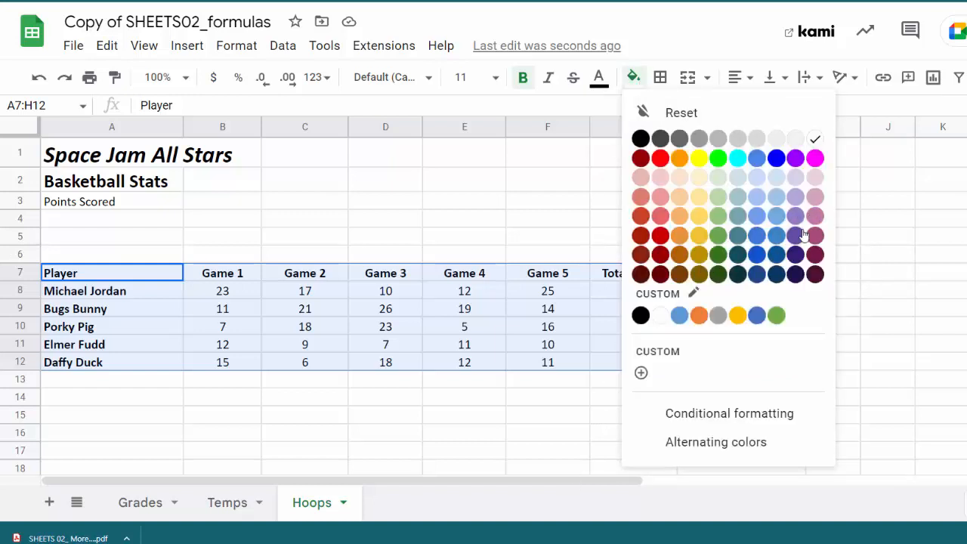
{"action": "left_click", "coordinate": [795, 199]}
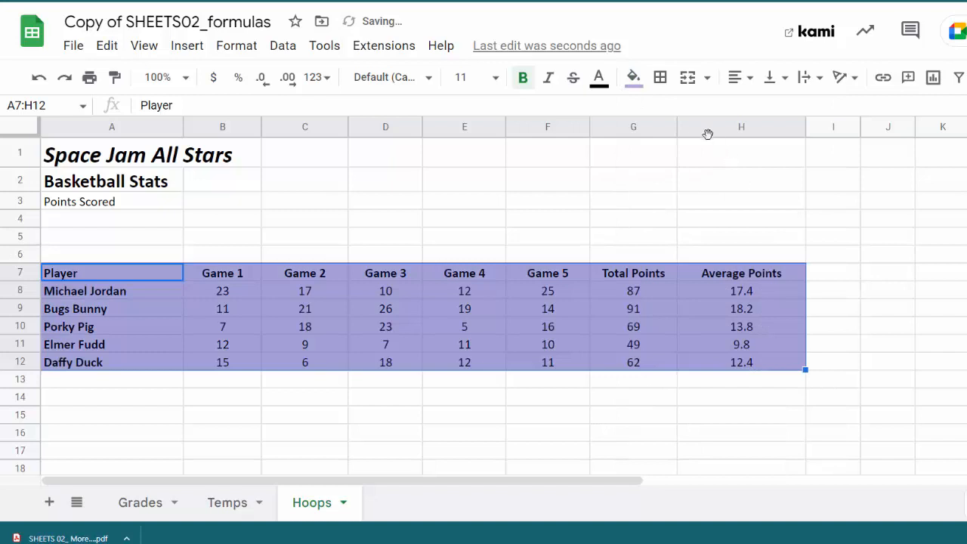
Step: Make the text of the basketball stats table A7:H12 white and add borders around all its cells
{"action": "left_click", "coordinate": [598, 79]}
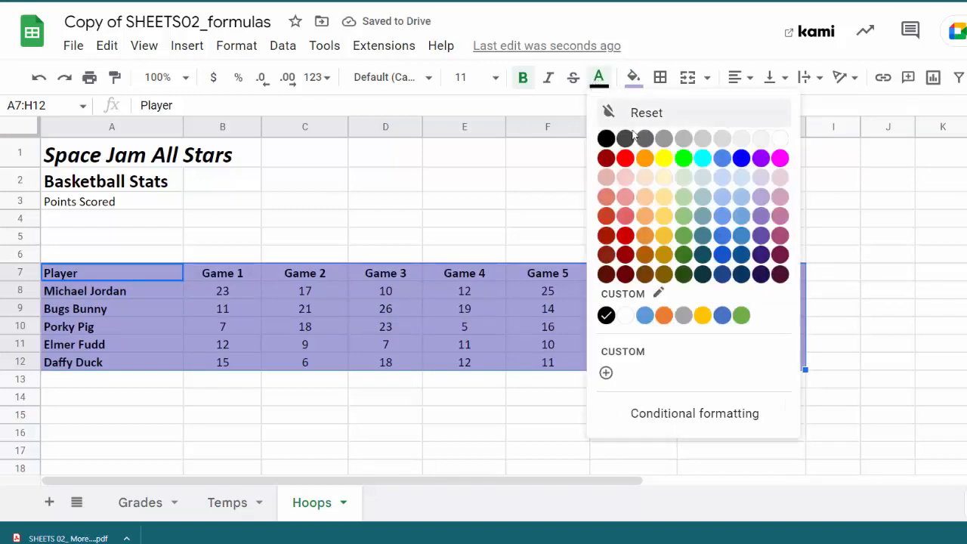
{"action": "left_click", "coordinate": [780, 138]}
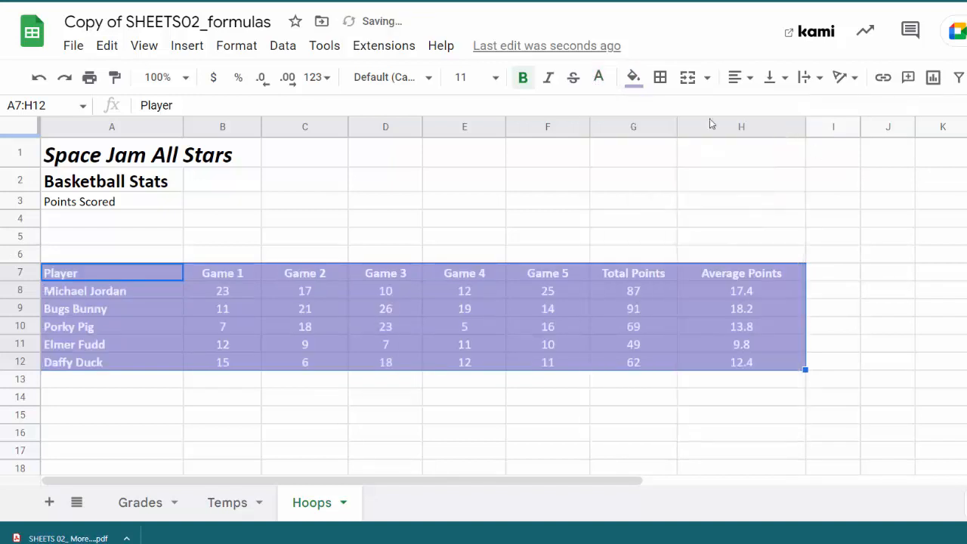
{"action": "left_click", "coordinate": [660, 78]}
{"action": "left_click", "coordinate": [667, 115]}
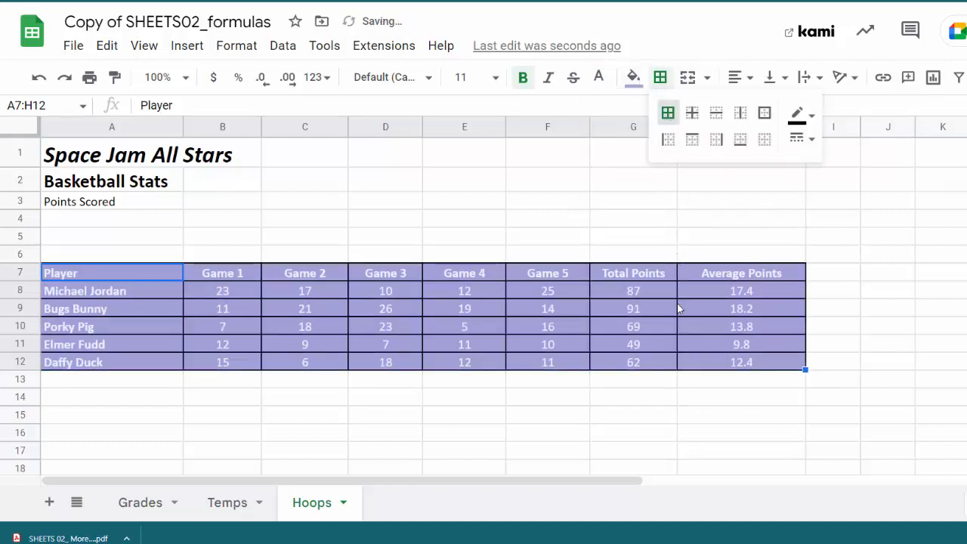
{"action": "left_click", "coordinate": [385, 327]}
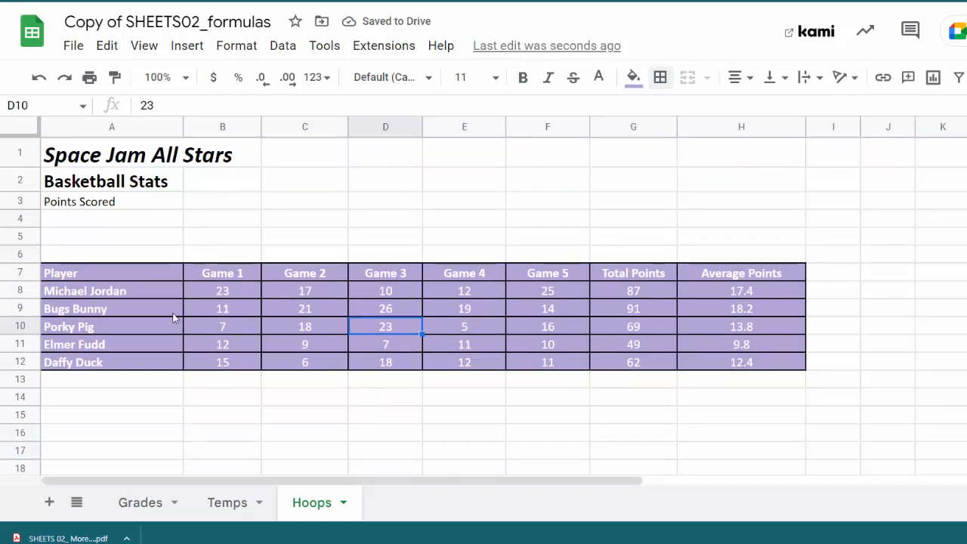
Step: Review the formula columns on each sheet: Test Average on Grades, Temp. Range on Temps and Average Points on Hoops
{"action": "left_click", "coordinate": [138, 503]}
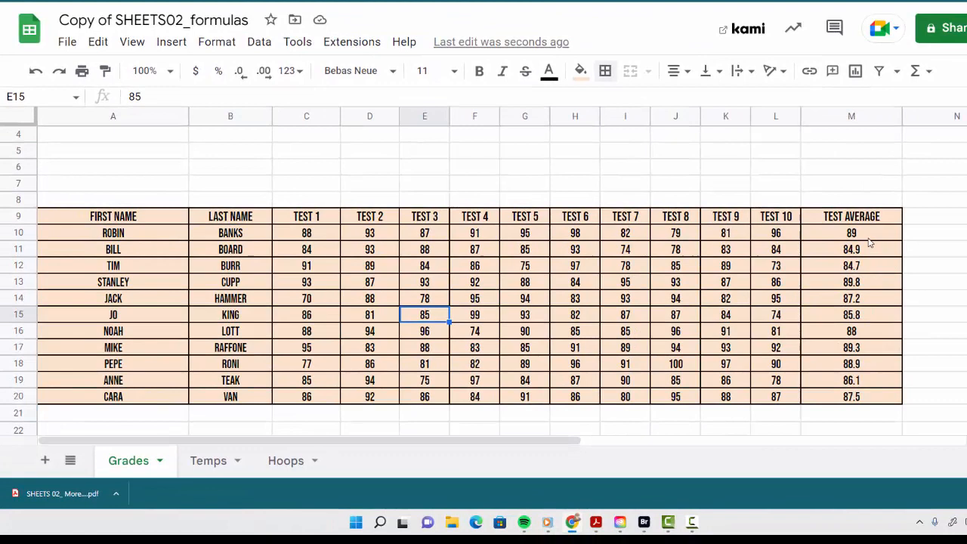
{"action": "left_click_drag", "start_coordinate": [869, 239], "coordinate": [869, 402]}
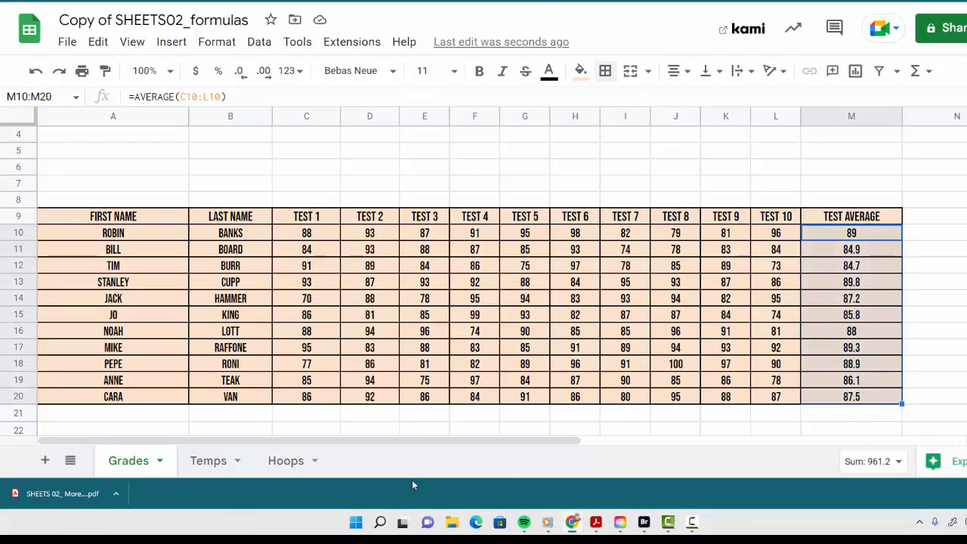
{"action": "left_click", "coordinate": [215, 467]}
{"action": "left_click_drag", "start_coordinate": [667, 210], "coordinate": [675, 355]}
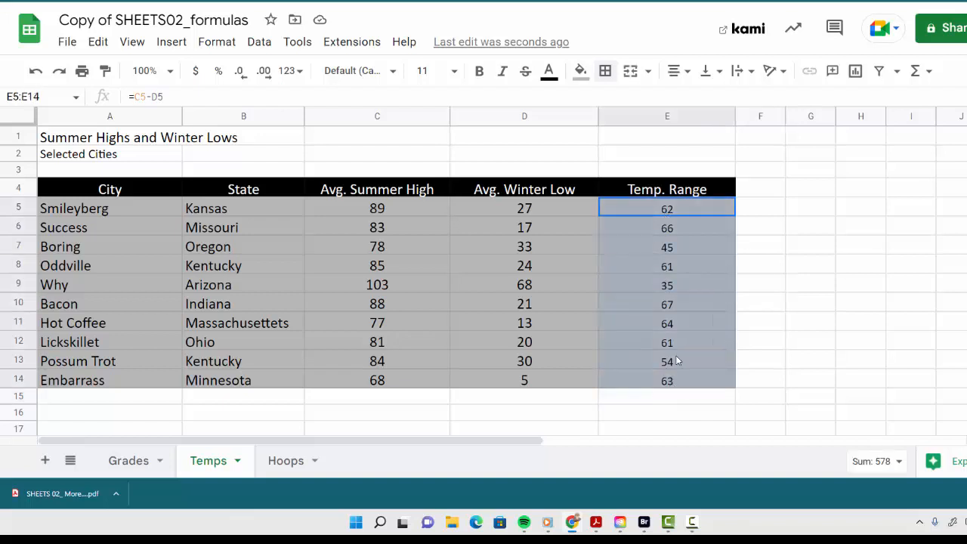
{"action": "left_click", "coordinate": [690, 209]}
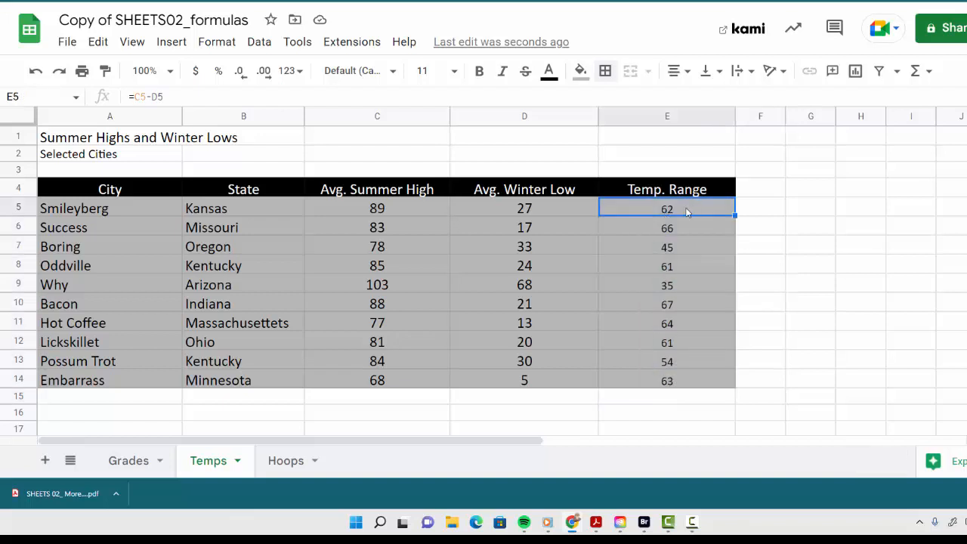
{"action": "left_click", "coordinate": [277, 461]}
{"action": "left_click_drag", "start_coordinate": [685, 270], "coordinate": [686, 333]}
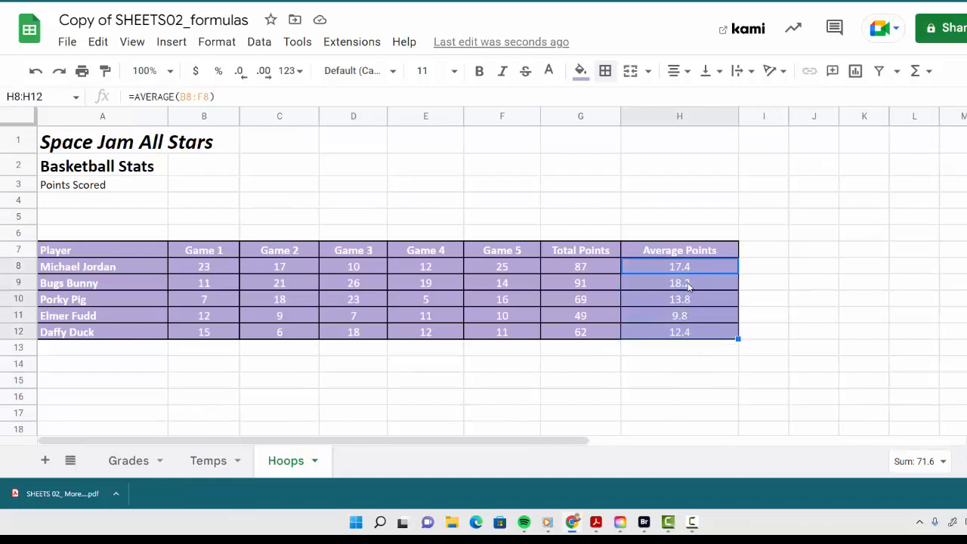
{"action": "left_click", "coordinate": [372, 397]}
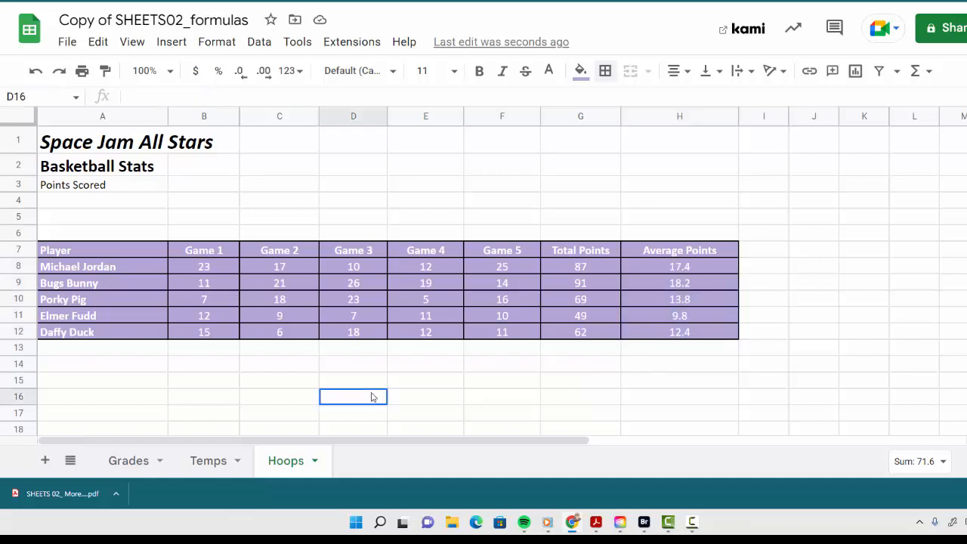